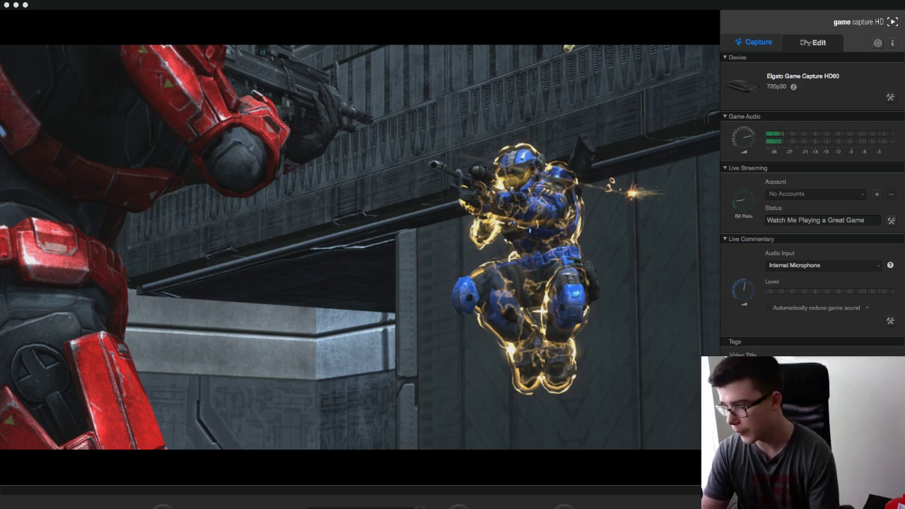
# Step: Switch to After Effects and scrub through the imported sanc pin warp.mp4 footage
pyautogui.press('super+Tab')
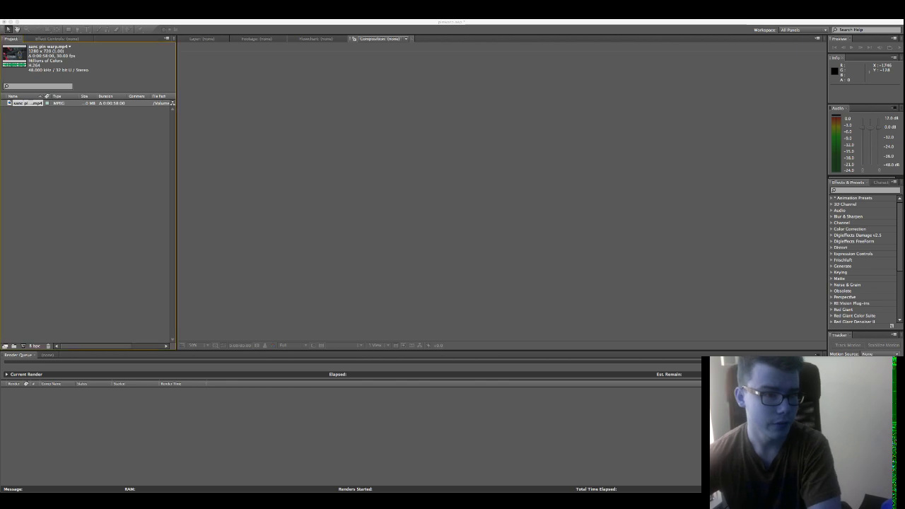
pyautogui.doubleClick(27, 104)
pyautogui.scroll(1, 453, 183)
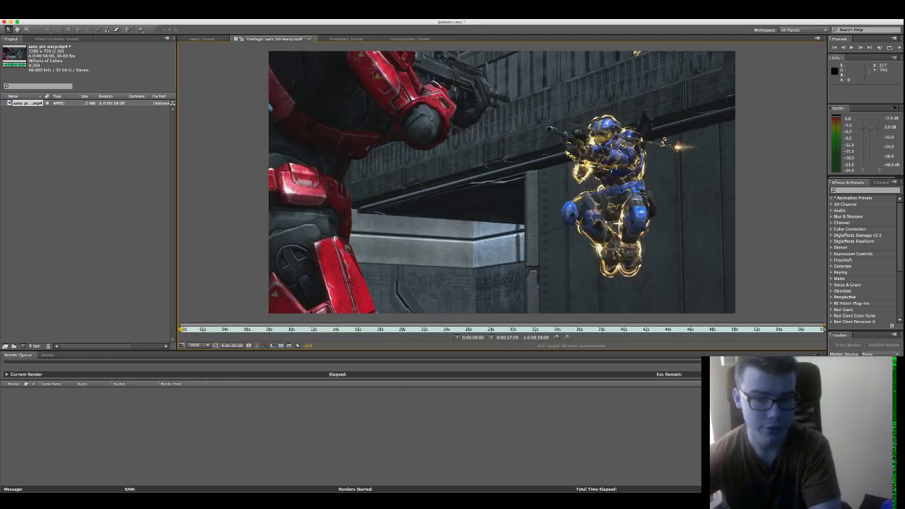
pyautogui.moveTo(500, 329); pyautogui.dragTo(688, 330)
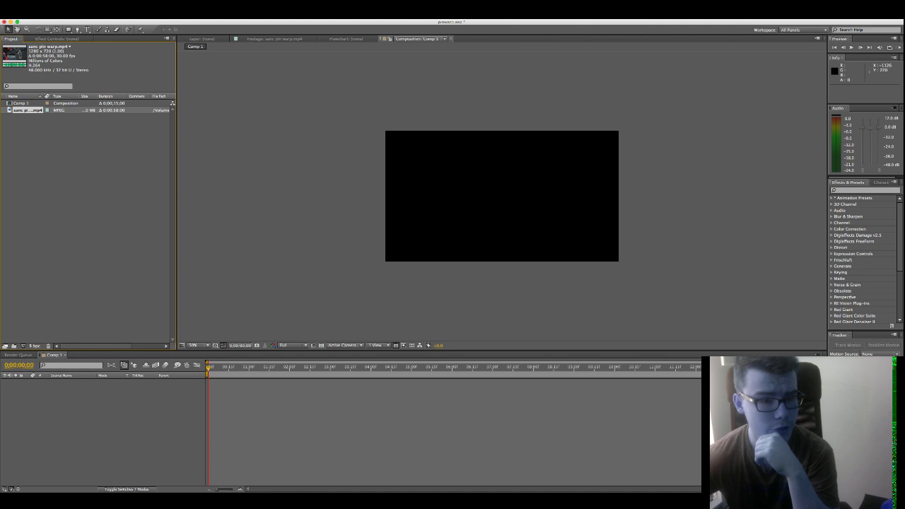
# Step: Place two copies of the footage in Comp 1 and enable time remapping on the upper copy
pyautogui.moveTo(27, 110); pyautogui.dragTo(74, 407)
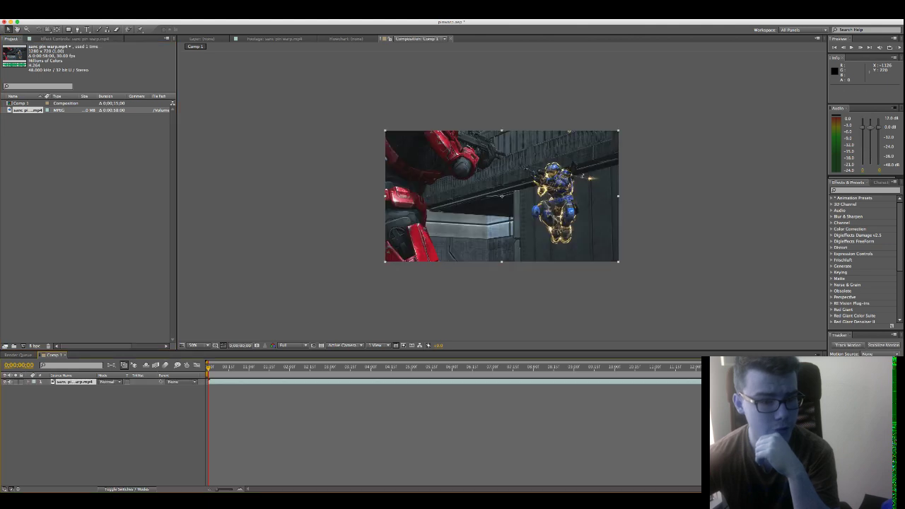
pyautogui.press('super+slash')
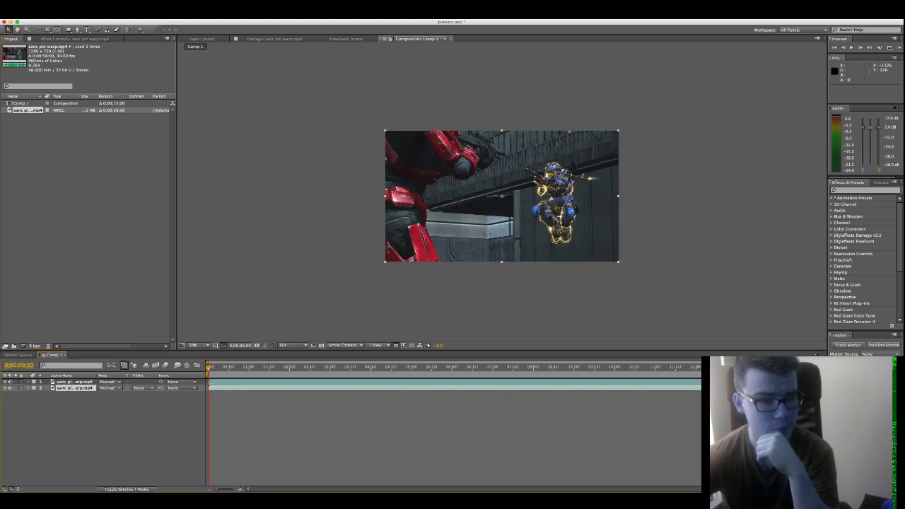
pyautogui.click(78, 421)
pyautogui.click(74, 381)
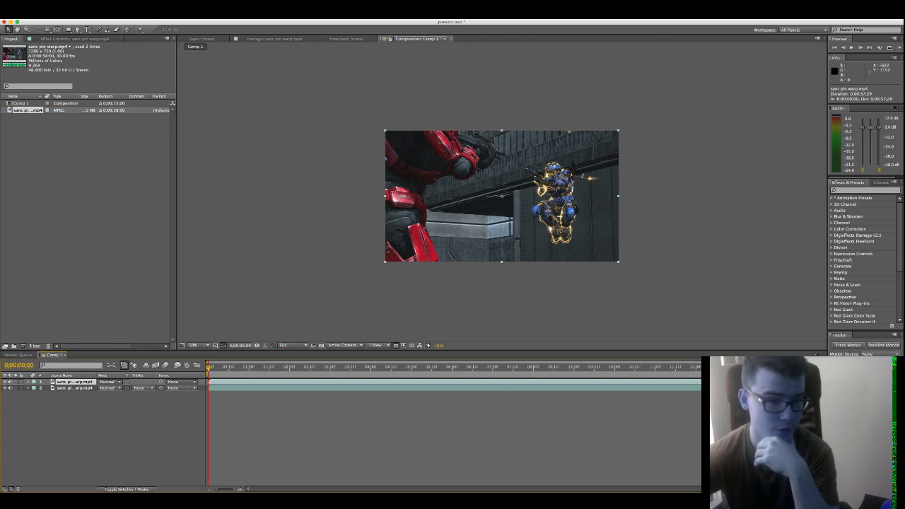
pyautogui.press('super+alt+t')
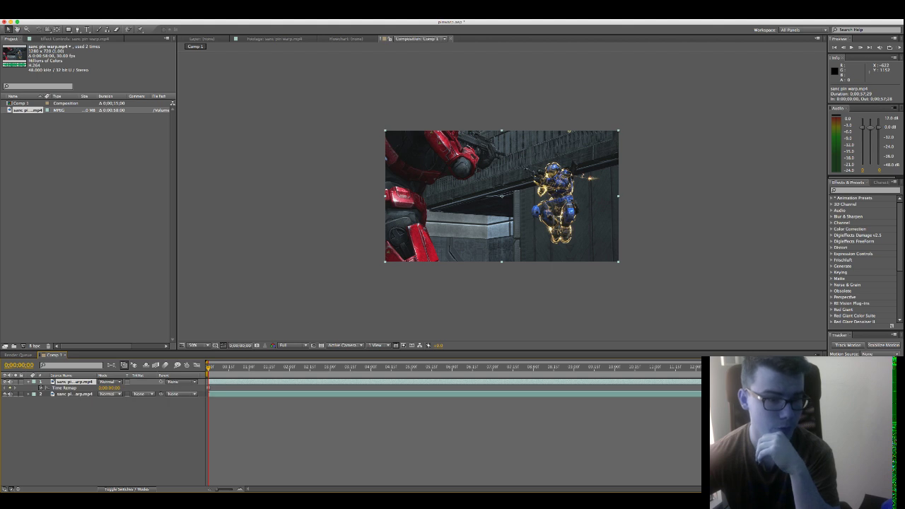
# Step: Trim the lower copy to start at about 45 seconds, where the scene is empty, and enable time remapping on it
pyautogui.click(75, 425)
pyautogui.click(75, 394)
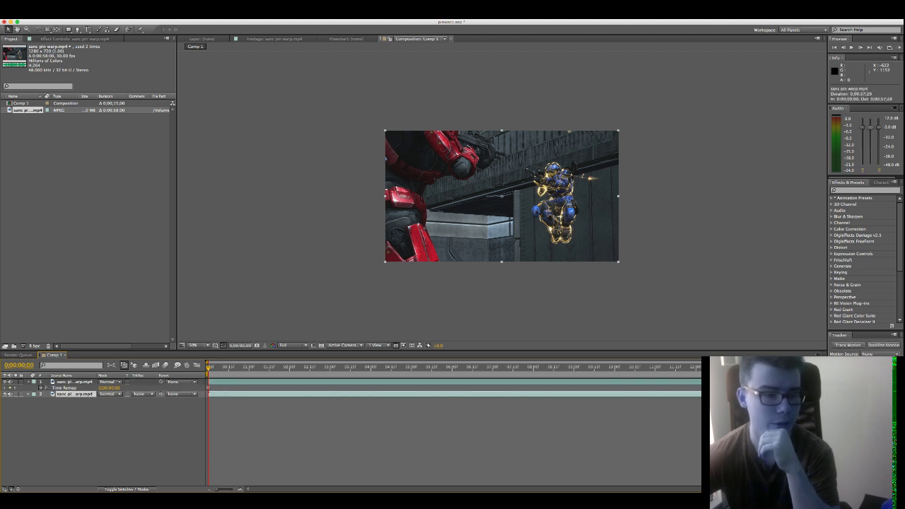
pyautogui.doubleClick(74, 394)
pyautogui.moveTo(671, 328); pyautogui.dragTo(681, 328)
pyautogui.click(422, 338)
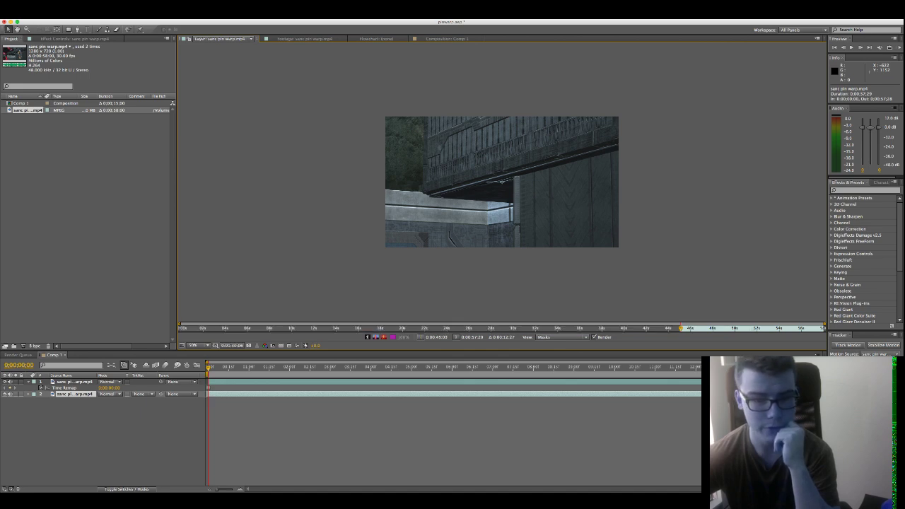
pyautogui.click(141, 431)
pyautogui.click(74, 393)
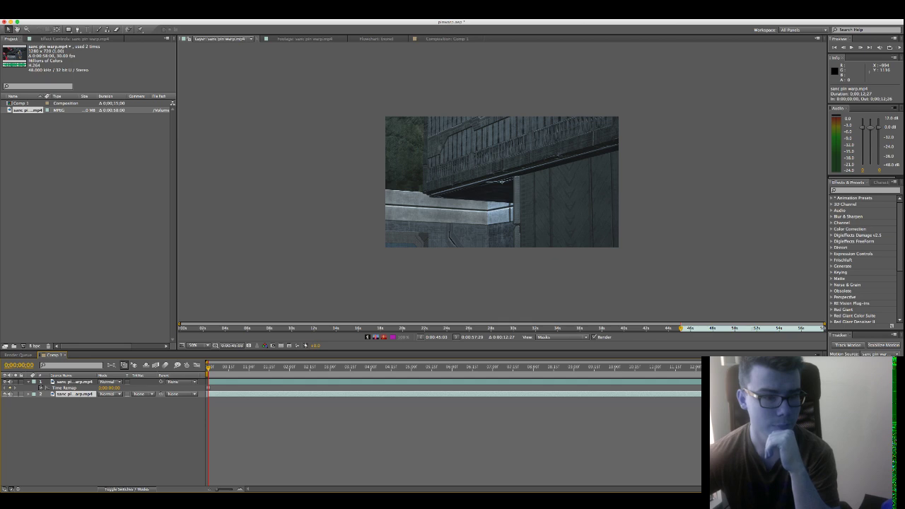
pyautogui.press('super+alt+t')
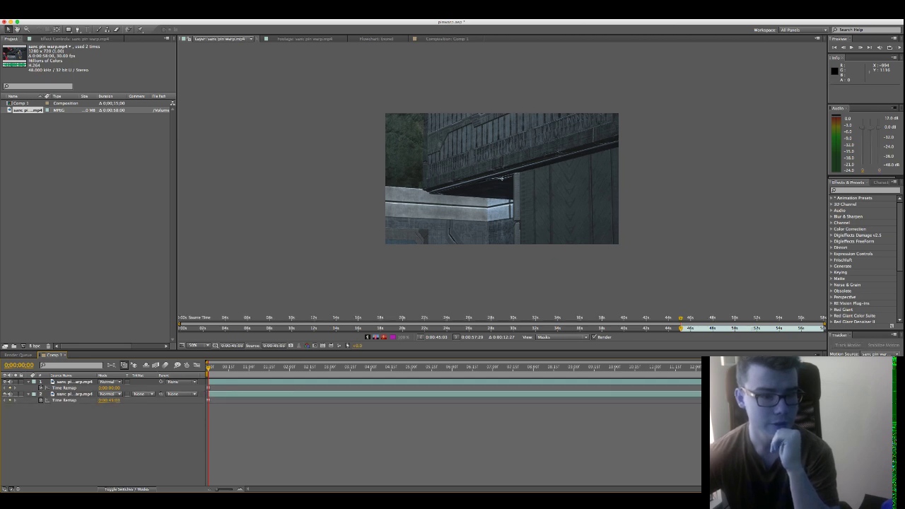
# Step: Duplicate the top footage layer and show Comp 1 enlarged in the viewer
pyautogui.click(74, 382)
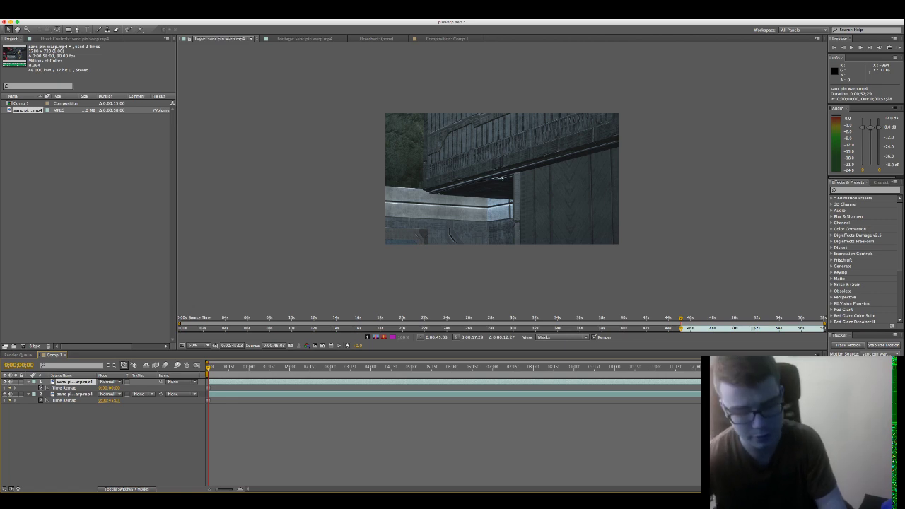
pyautogui.press('super+d')
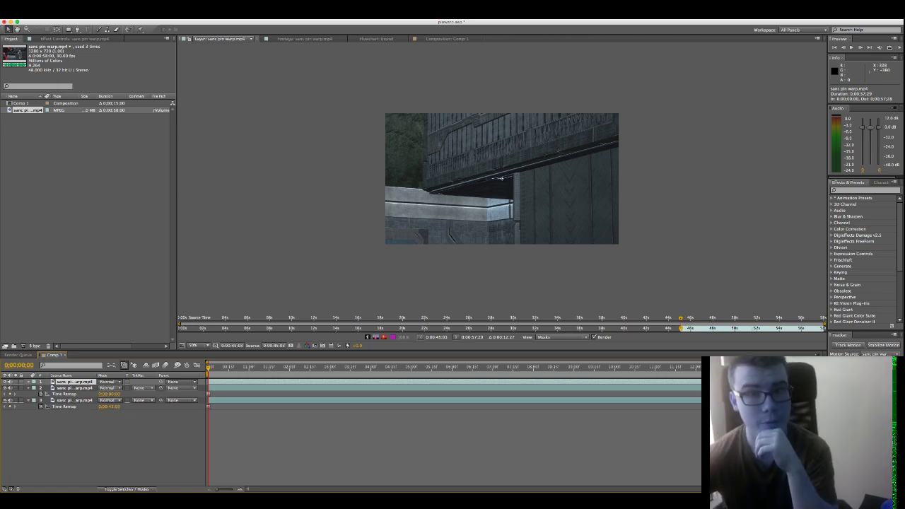
pyautogui.click(446, 39)
pyautogui.scroll(1, 438, 325)
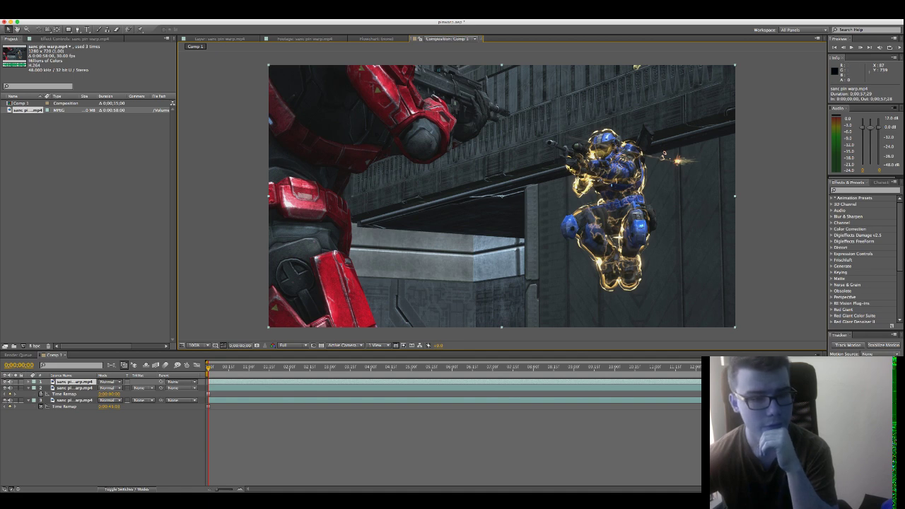
# Step: Hide the top layer and toggle the second layer's visibility to compare it with the empty background
pyautogui.click(5, 382)
pyautogui.click(5, 389)
pyautogui.click(5, 389)
pyautogui.click(5, 388)
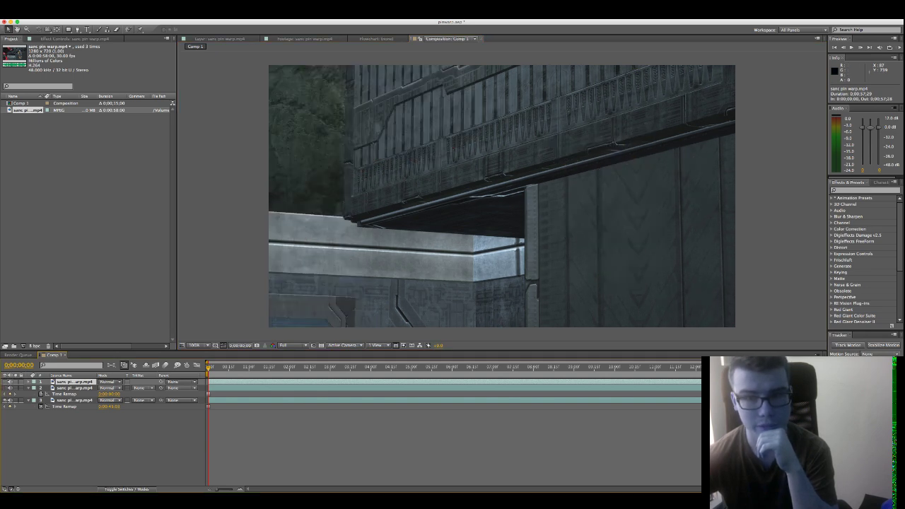
pyautogui.click(5, 389)
pyautogui.click(5, 389)
pyautogui.click(5, 388)
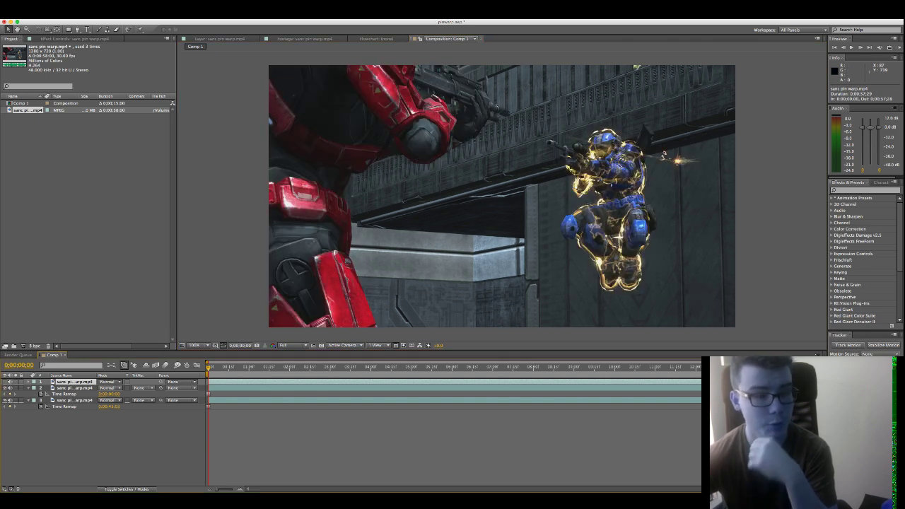
# Step: Rename the top layer red and the second layer blue
pyautogui.click(74, 389)
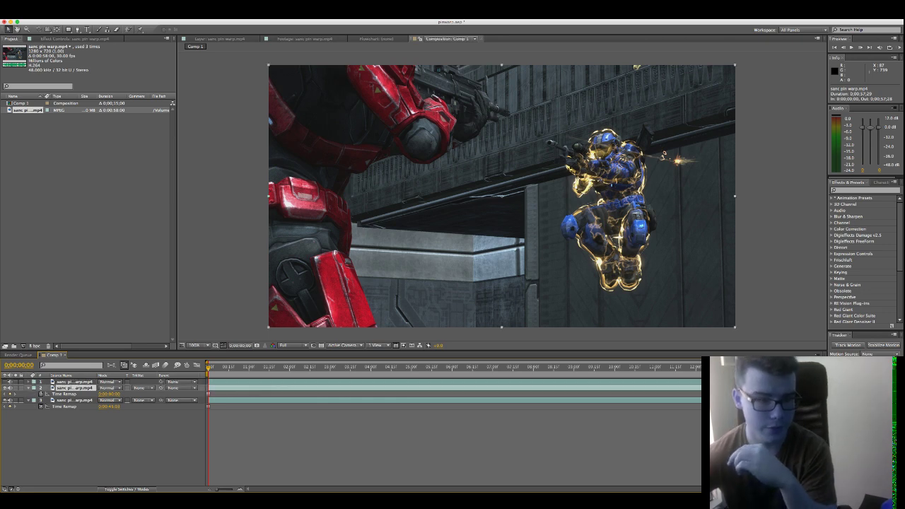
pyautogui.doubleClick(75, 382)
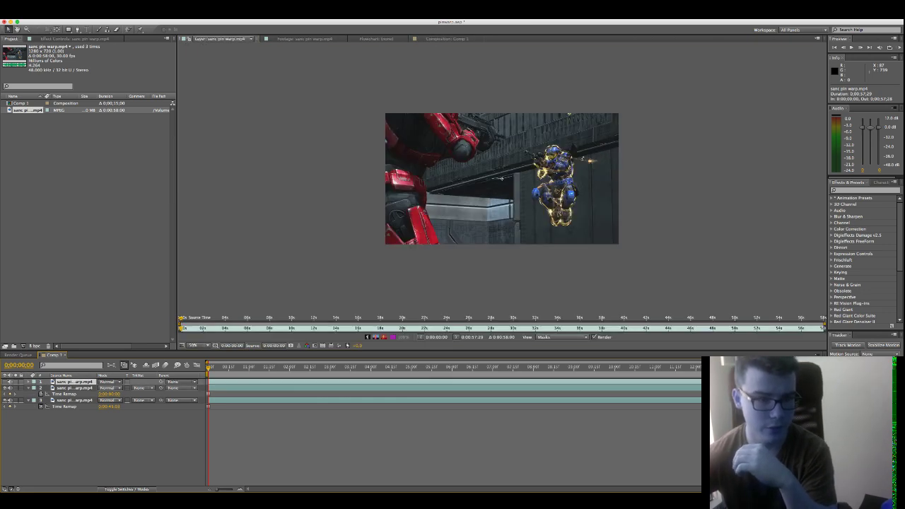
pyautogui.press('Return')
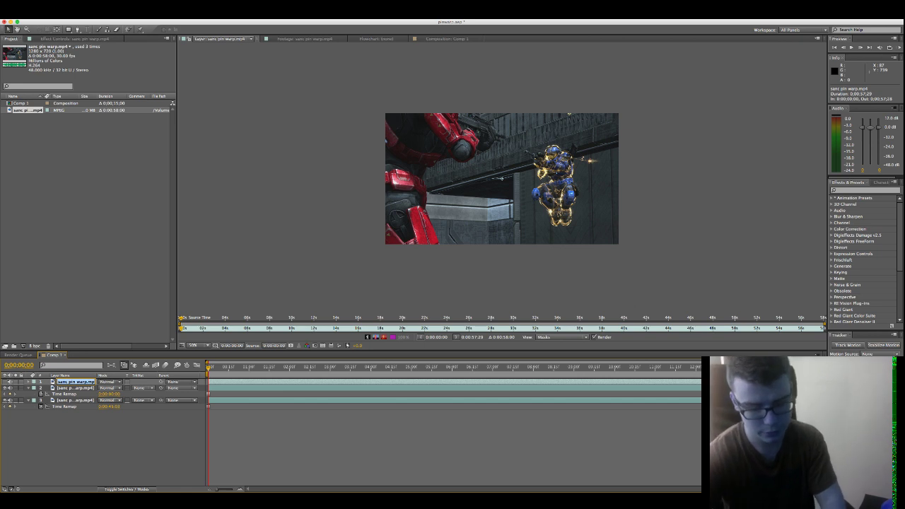
pyautogui.write('red')
pyautogui.click(74, 388)
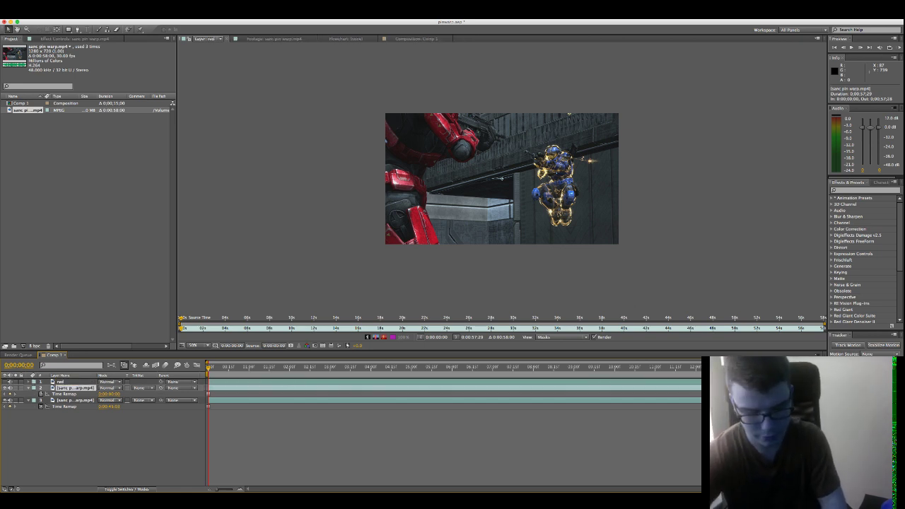
pyautogui.press('Return')
pyautogui.write('blu')
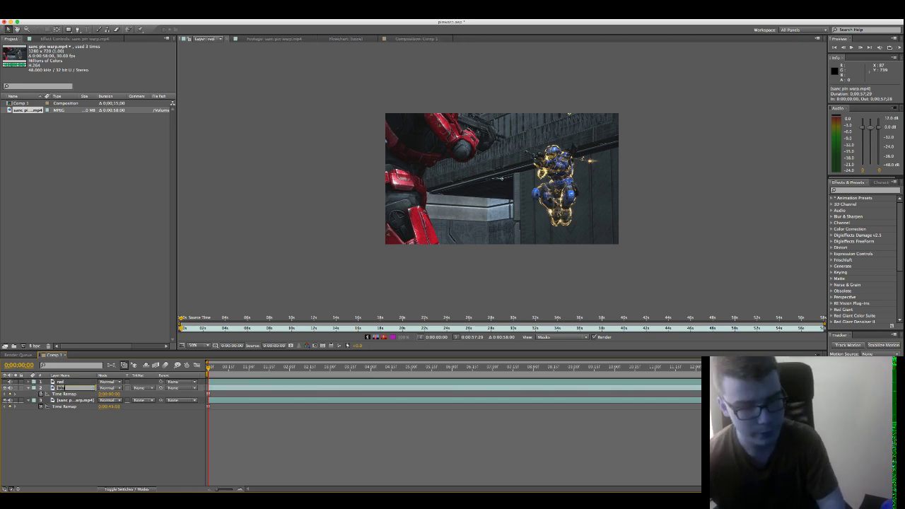
pyautogui.write('e')
pyautogui.press('Return')
# Step: Rename the bottom layer bg
pyautogui.hotkey('ctrl', 'Down')
pyautogui.press('Return')
pyautogui.write('bg')
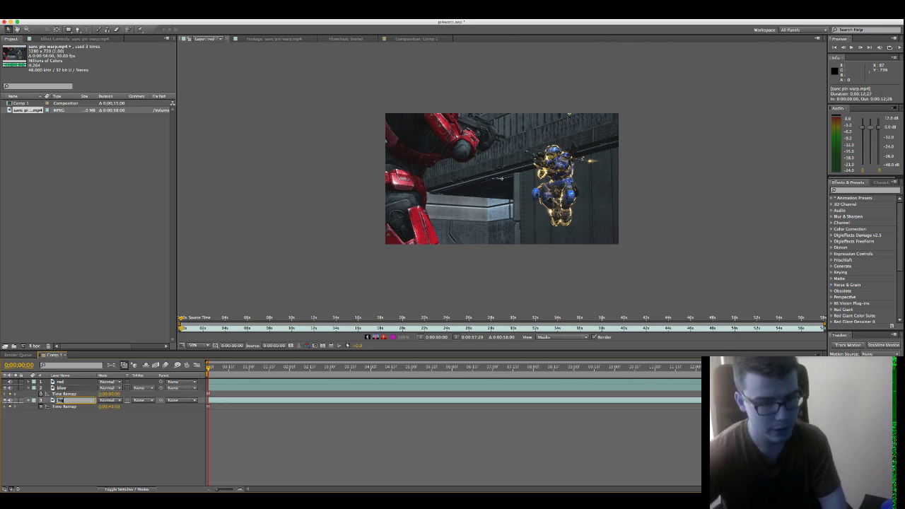
pyautogui.click(401, 439)
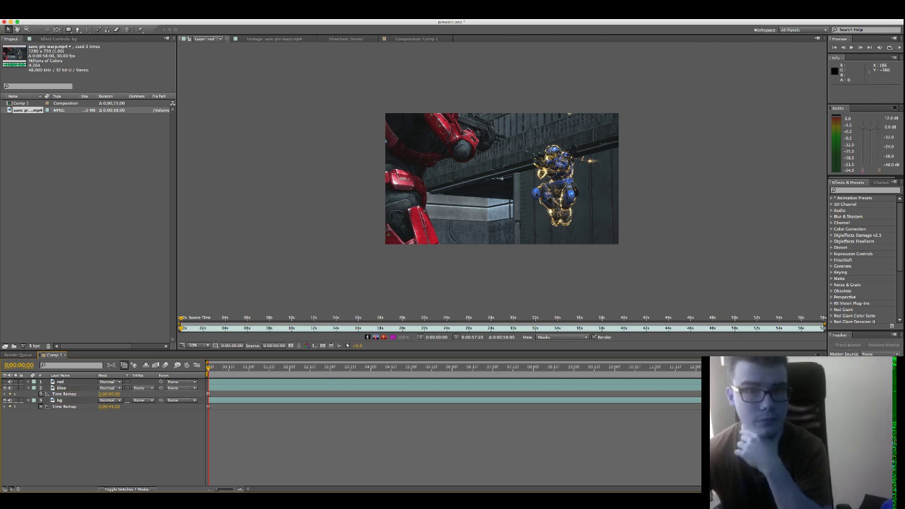
# Step: In Comp 1, trace Pen tool masks around the blue soldier on the blue layer and the red soldier on the red layer
pyautogui.click(419, 38)
pyautogui.click(62, 388)
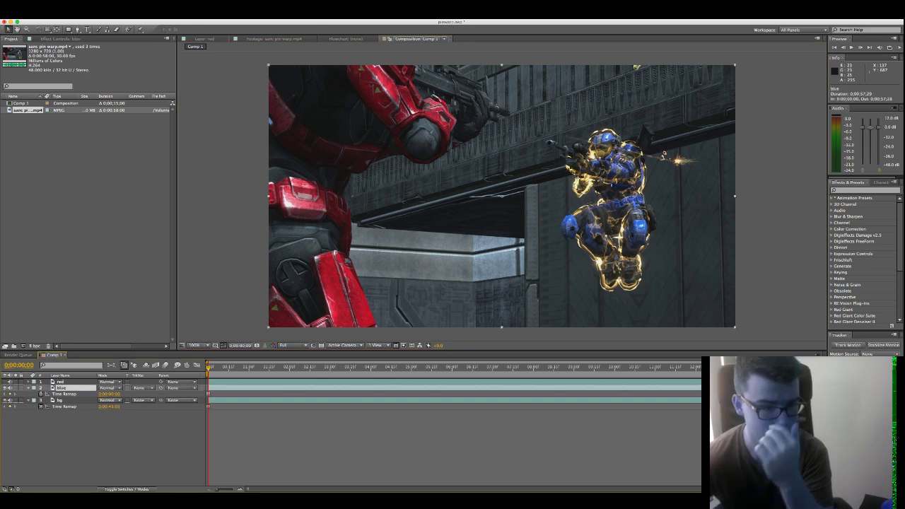
pyautogui.click(77, 29)
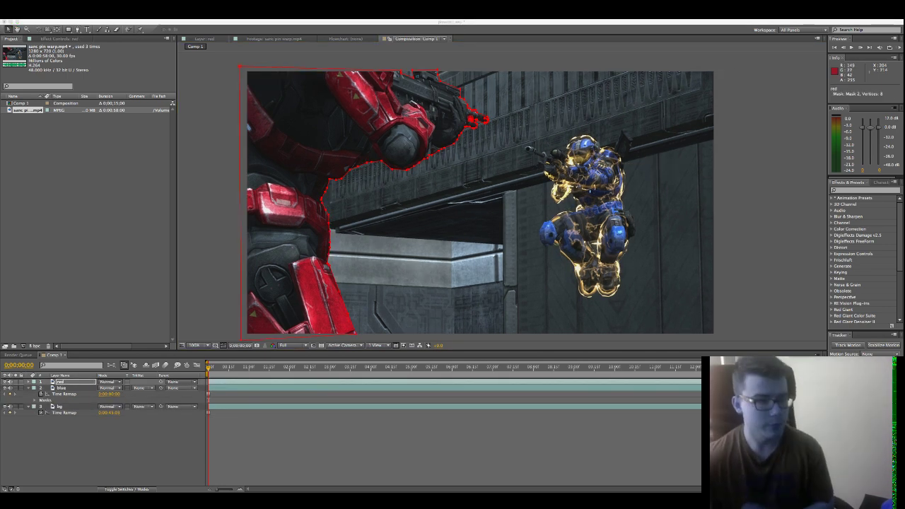
pyautogui.click(353, 338)
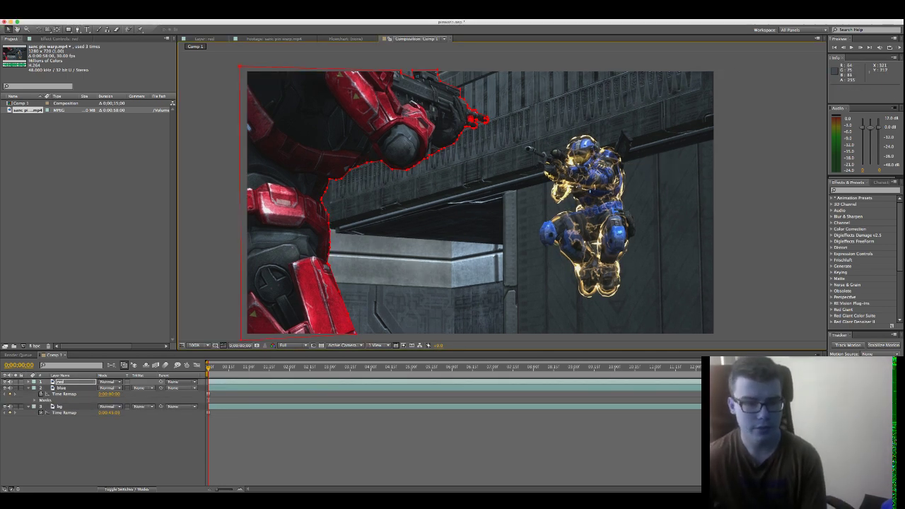
# Step: Toggle the visibility of the red and blue layers to check both masked cutouts against the background
pyautogui.click(5, 382)
pyautogui.click(5, 382)
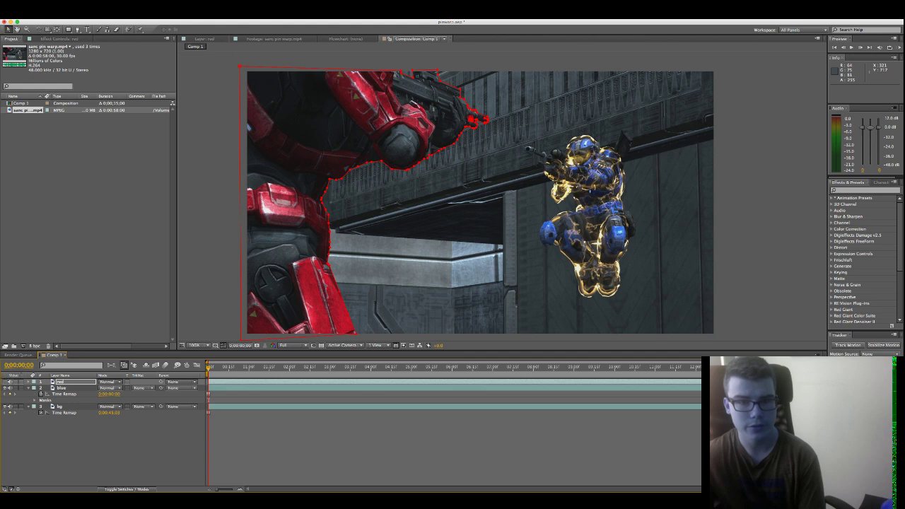
pyautogui.click(4, 382)
pyautogui.click(5, 382)
pyautogui.click(64, 446)
pyautogui.click(5, 388)
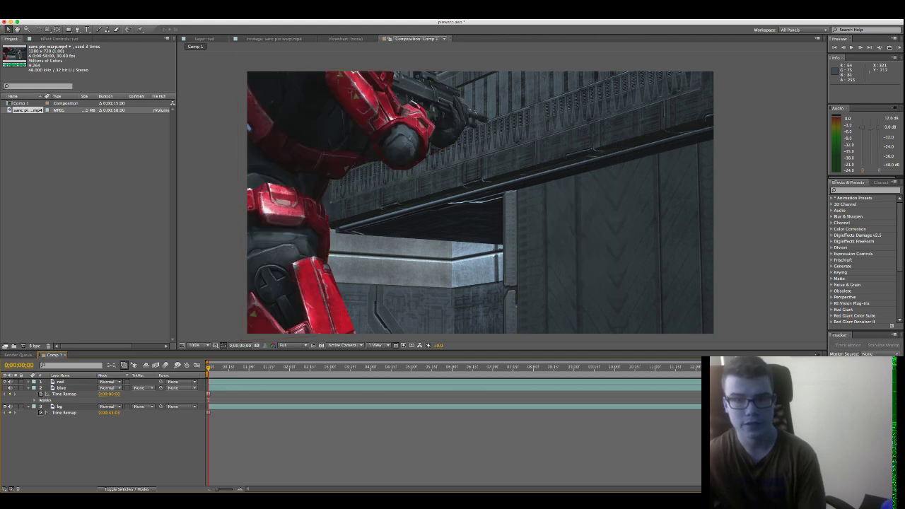
pyautogui.click(5, 388)
pyautogui.click(5, 388)
pyautogui.click(5, 388)
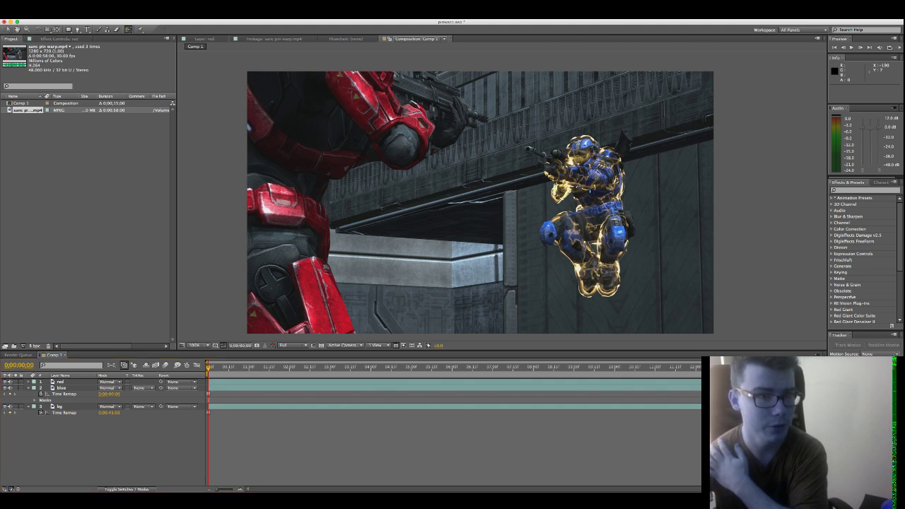
# Step: Place puppet pins on the blue layer's soldier at the head, upper torso, both knees and feet
pyautogui.hotkey('ctrl', 'p')
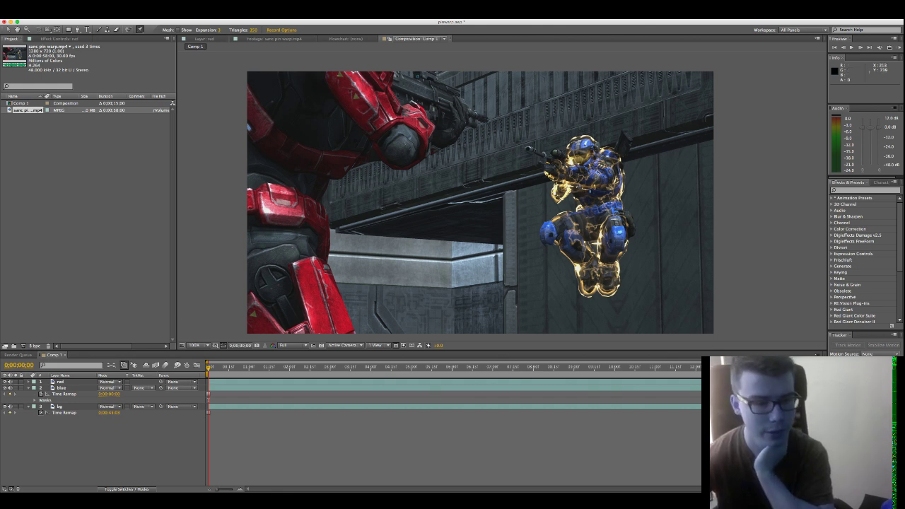
pyautogui.click(62, 388)
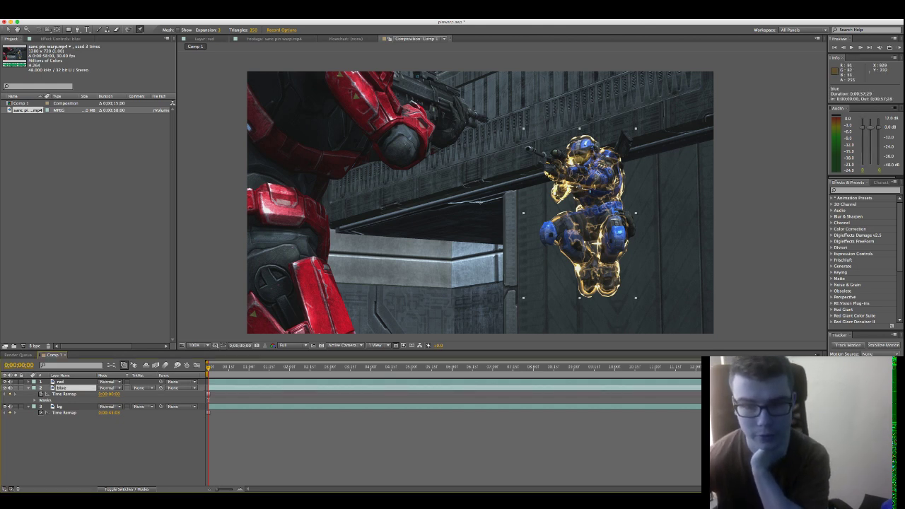
pyautogui.click(585, 158)
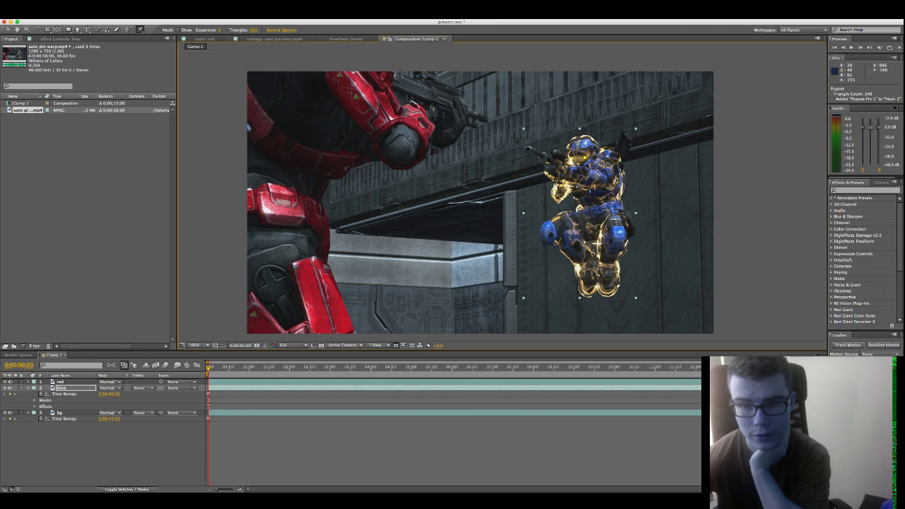
pyautogui.click(607, 172)
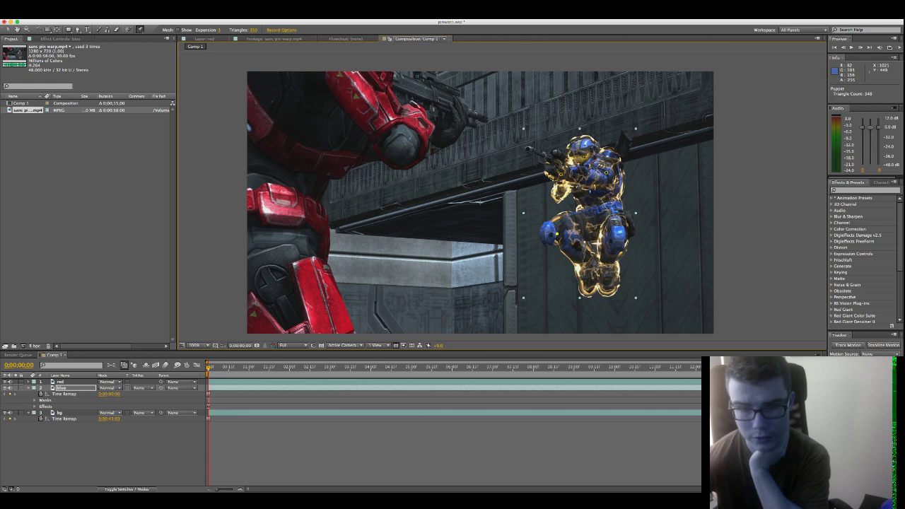
pyautogui.click(617, 236)
pyautogui.click(598, 274)
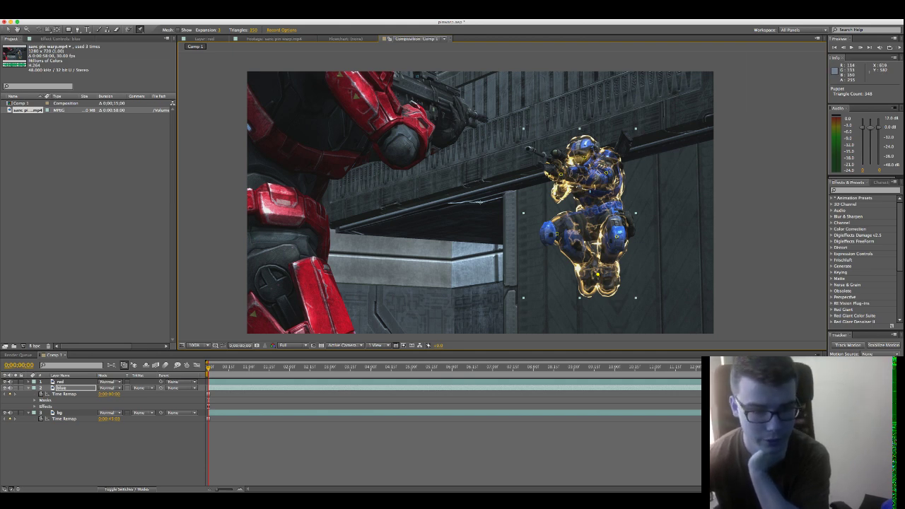
# Step: Place puppet pins on the red layer's soldier at the elbow, chest, waist and leg, and reveal the layer's keyframed properties
pyautogui.click(60, 382)
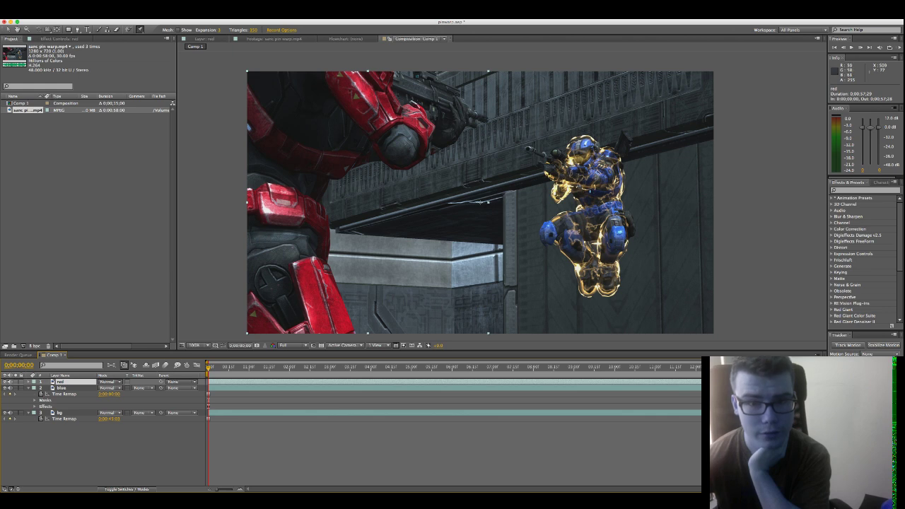
pyautogui.click(400, 142)
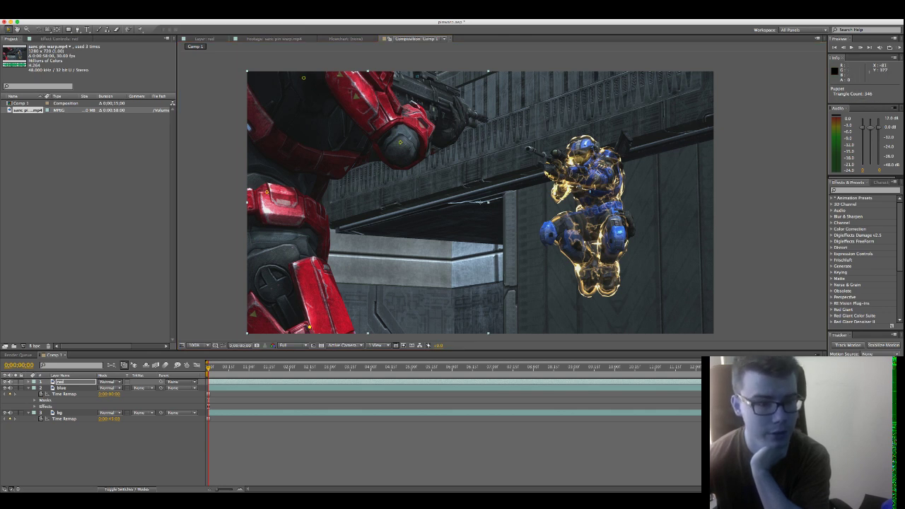
pyautogui.press('v')
pyautogui.click(61, 381)
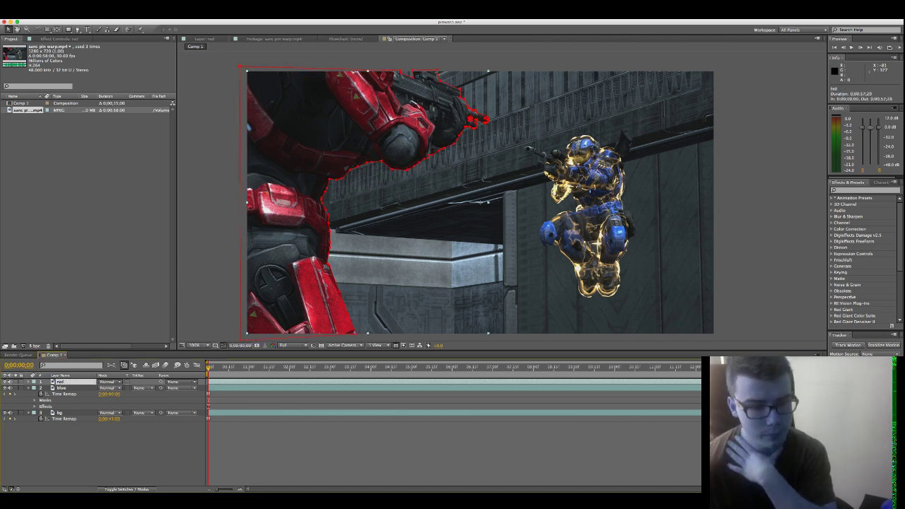
pyautogui.press('u')
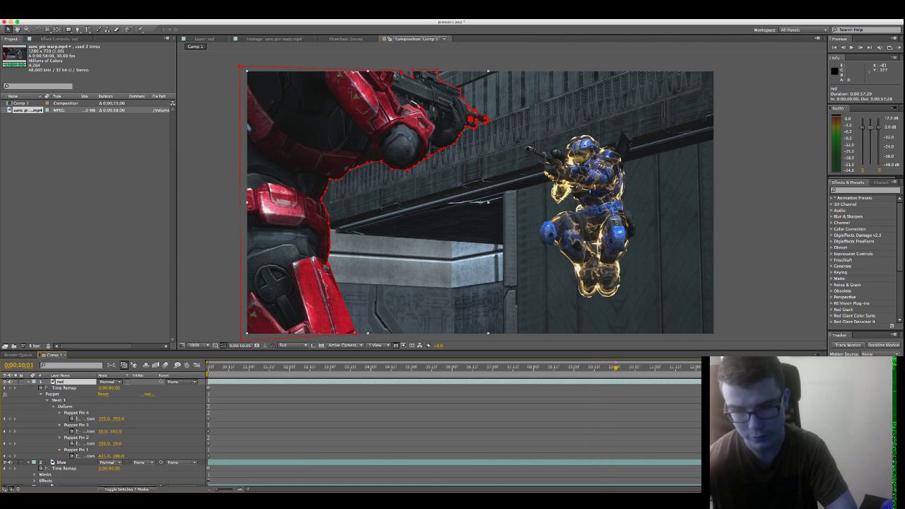
# Step: At 10 seconds, keyframe a new pose for the red soldier by slightly raising the elbow pin and shifting the chest, waist and leg pins left
pyautogui.click(77, 413)
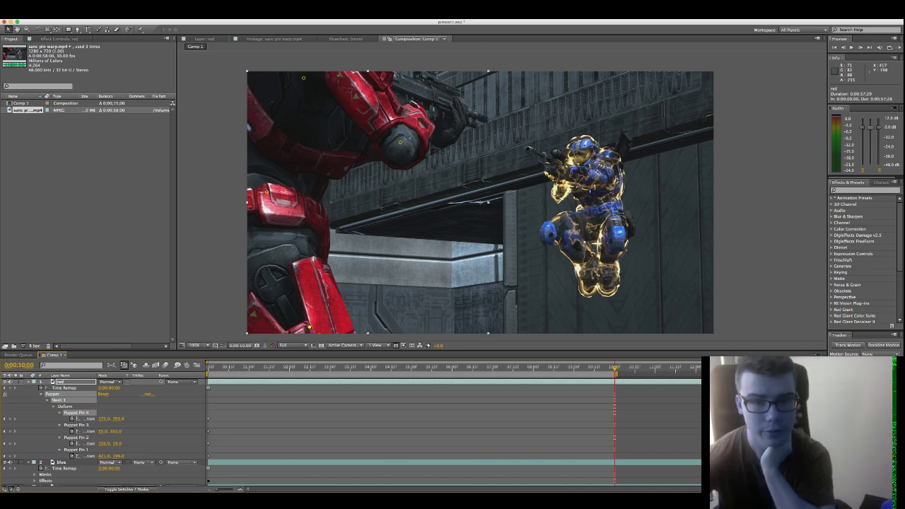
pyautogui.moveTo(400, 143); pyautogui.dragTo(399, 146)
pyautogui.press('super+z')
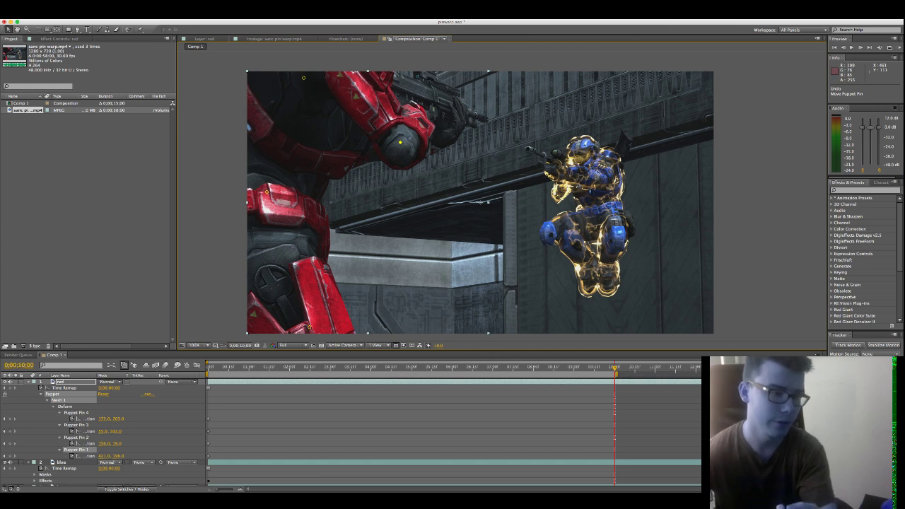
pyautogui.moveTo(400, 142); pyautogui.dragTo(401, 137)
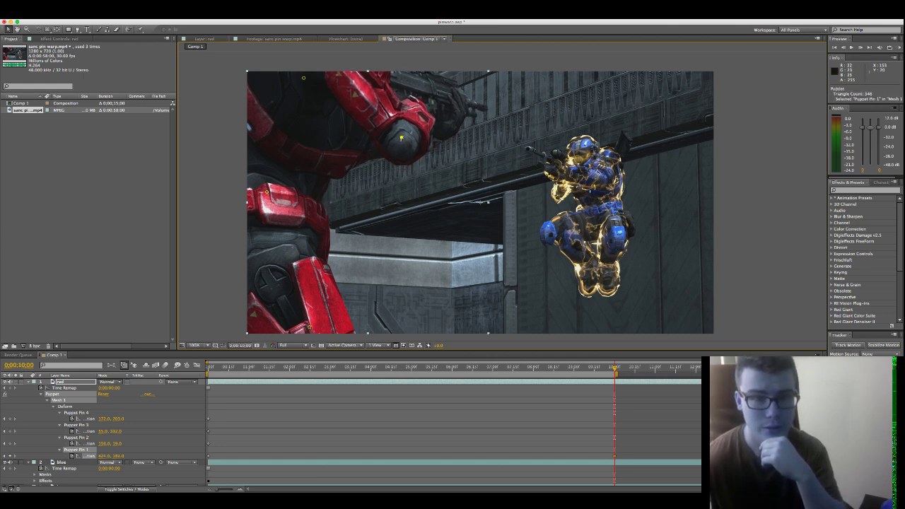
pyautogui.moveTo(304, 78); pyautogui.dragTo(292, 79)
pyautogui.moveTo(266, 192); pyautogui.dragTo(262, 192)
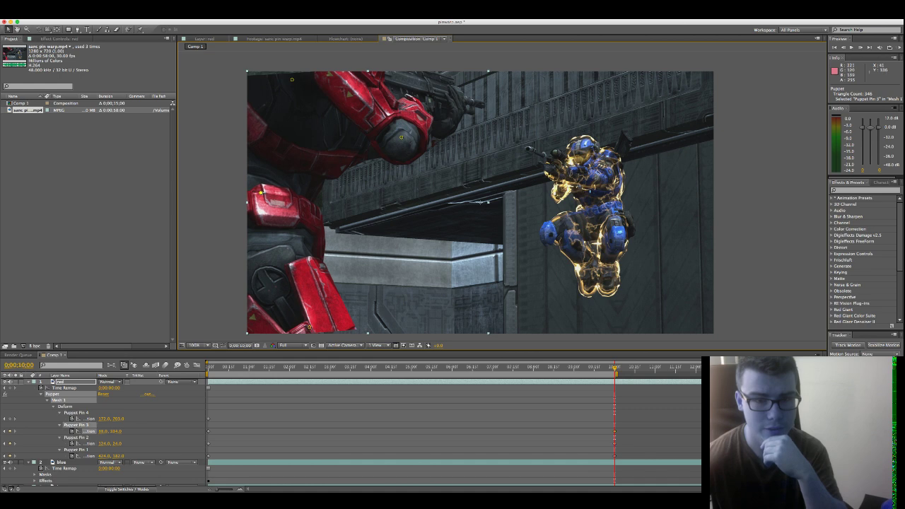
pyautogui.moveTo(309, 329); pyautogui.dragTo(270, 332)
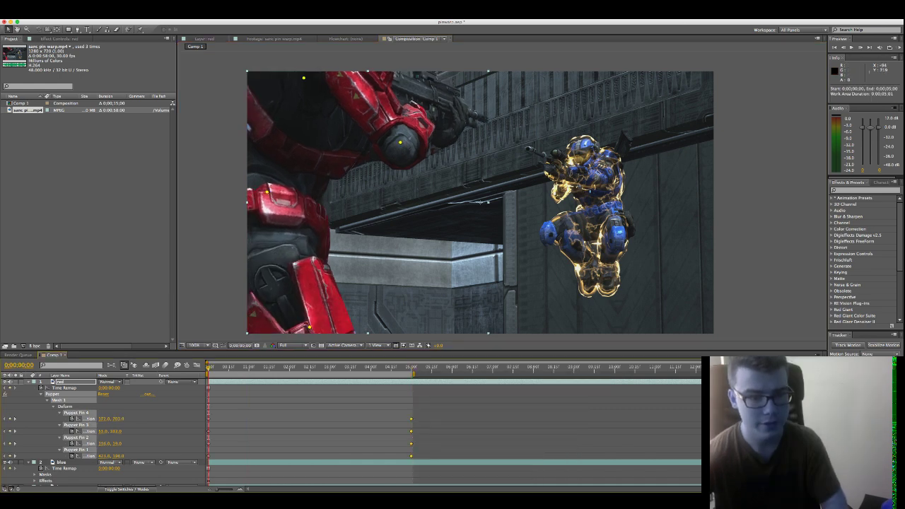
# Step: Move the red layer's anchor point to the soldier's waist and start keyframing Position, Scale and Rotation at the beginning of the composition
pyautogui.click(62, 382)
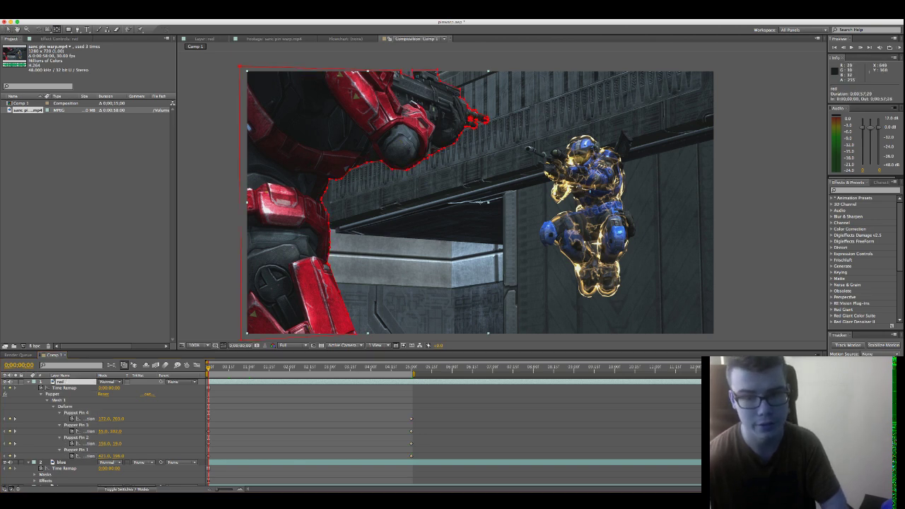
pyautogui.click(375, 205)
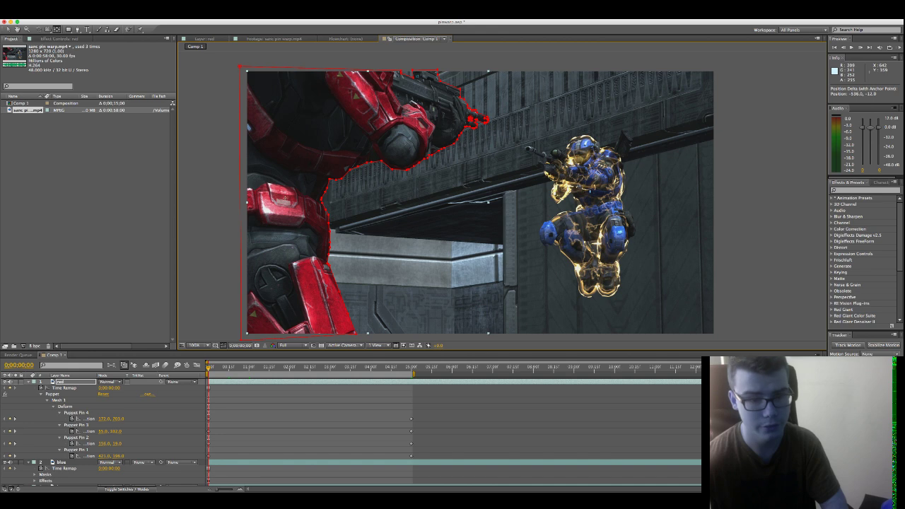
pyautogui.press('p')
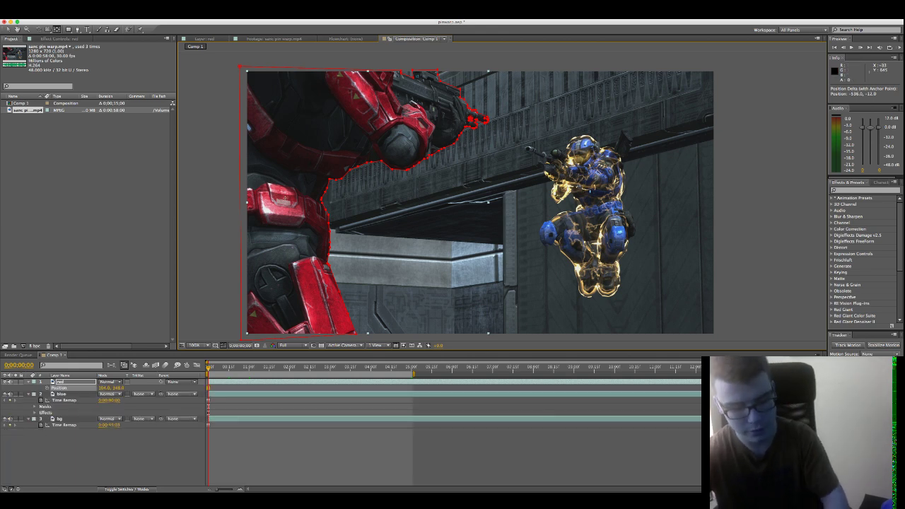
pyautogui.hotkey('shift', 's')
pyautogui.hotkey('shift', 'r')
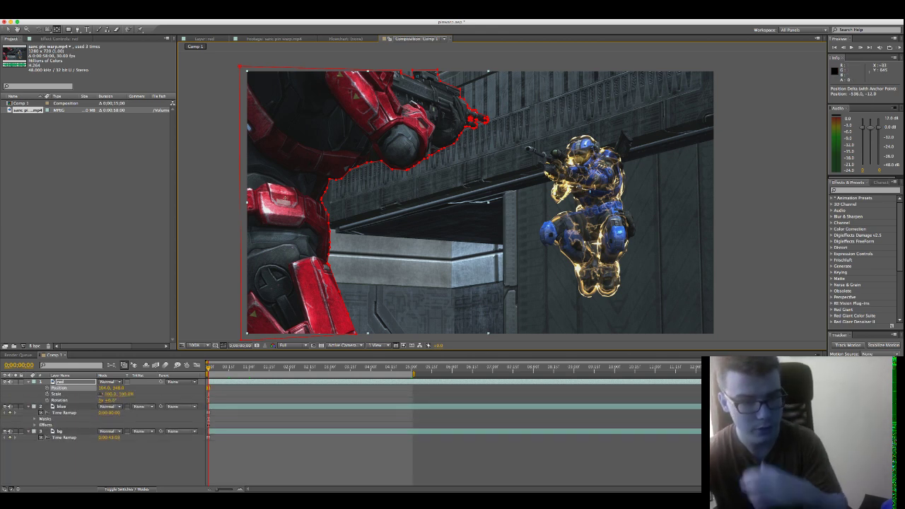
pyautogui.click(46, 388)
pyautogui.click(47, 395)
pyautogui.click(46, 400)
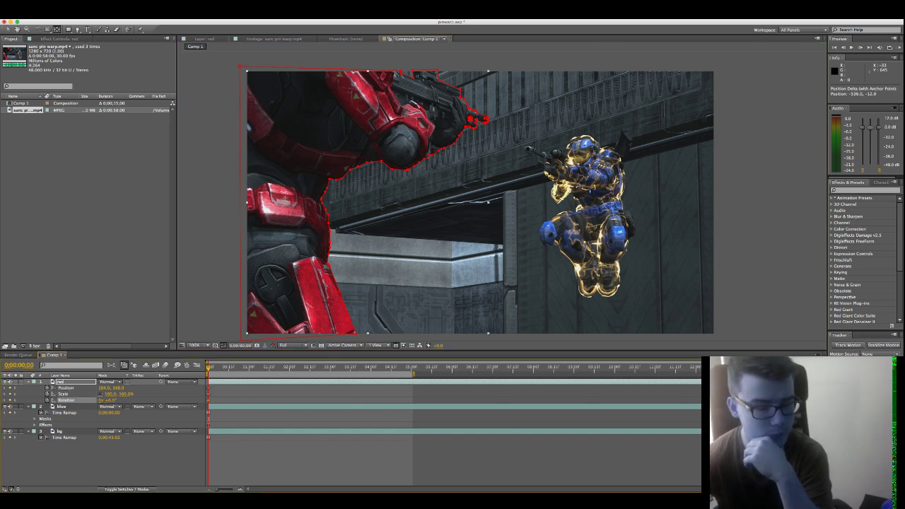
# Step: At 5 seconds, shift the red layer left to a horizontal position of about 63, leaving its rotation at 0°
pyautogui.moveTo(208, 373); pyautogui.dragTo(411, 372)
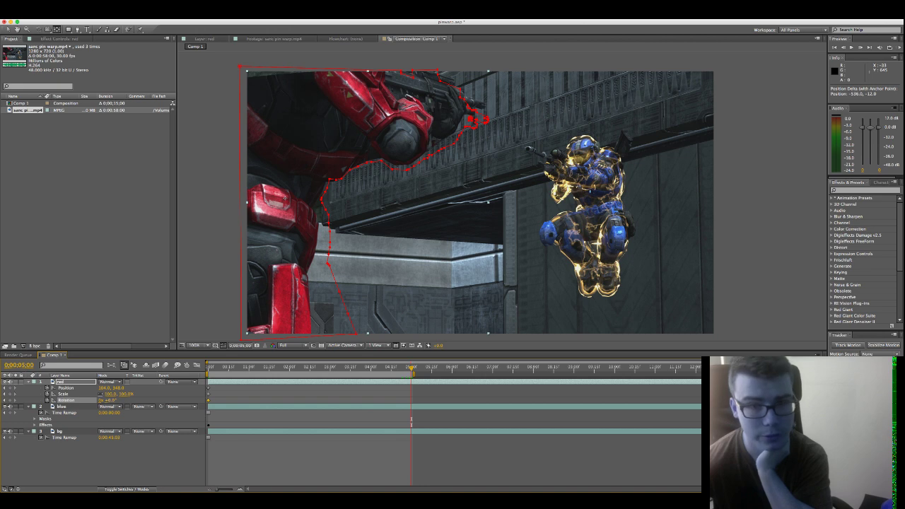
pyautogui.moveTo(111, 400); pyautogui.dragTo(109, 400)
pyautogui.press('super+z')
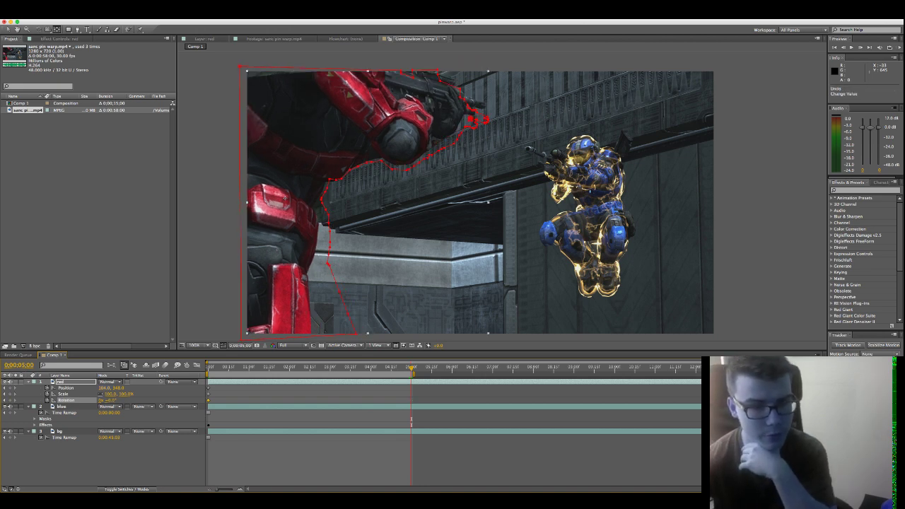
pyautogui.moveTo(104, 388); pyautogui.dragTo(92, 389)
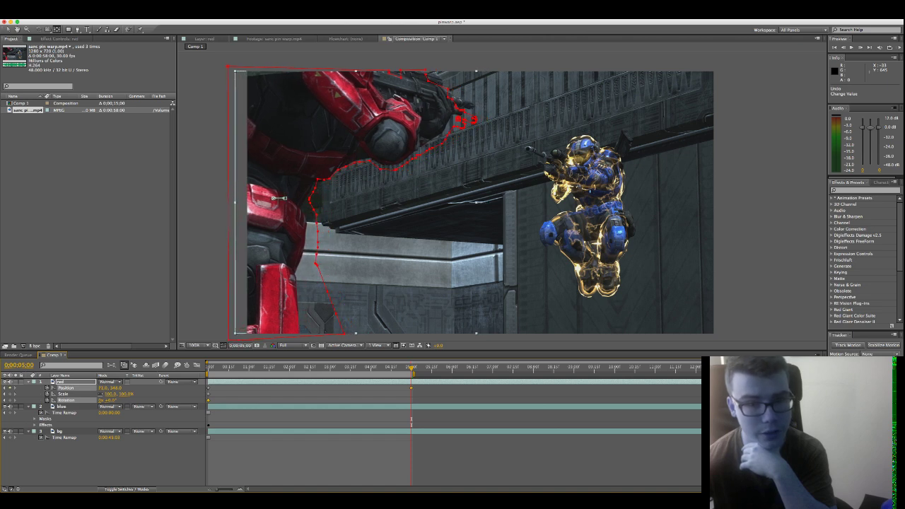
# Step: Deselect all layers and preview the red soldier's animation from the start of the composition
pyautogui.press('Home')
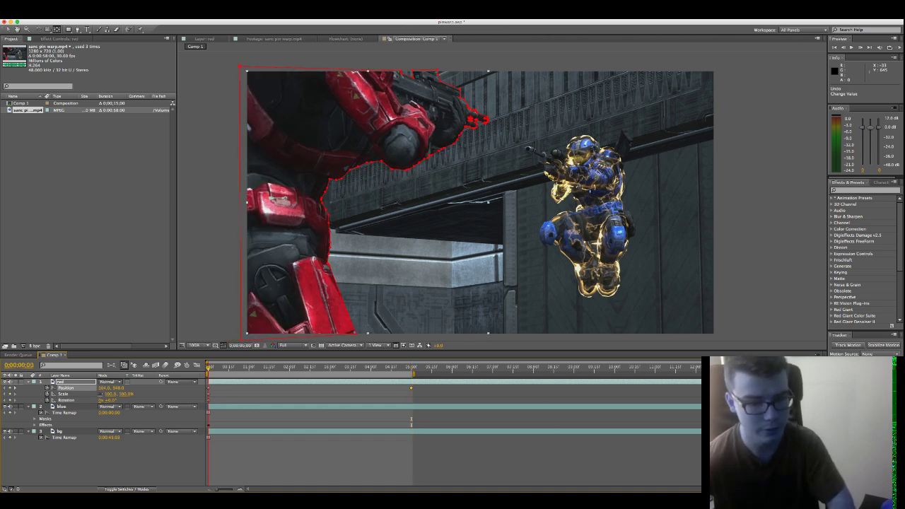
pyautogui.press('super+shift+a')
pyautogui.press('space')
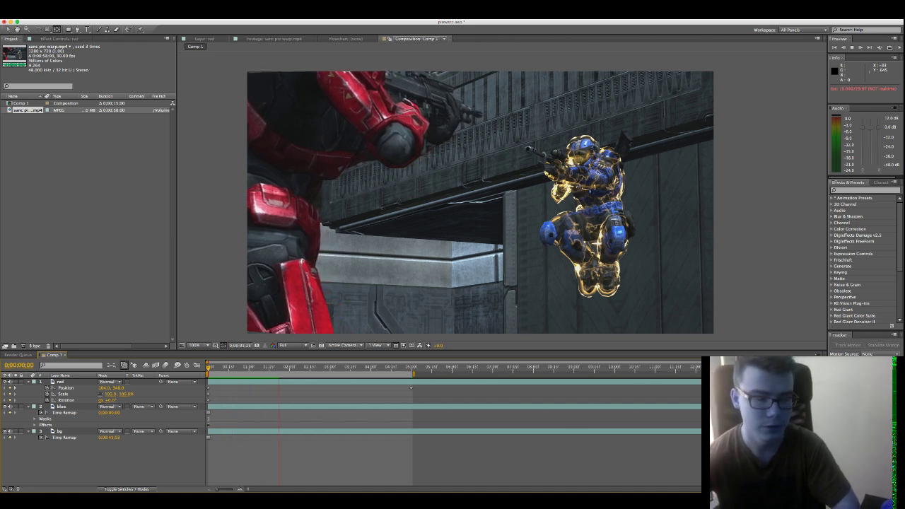
# Step: At 0;00;05;01, reposition the blue soldier's head, upper torso, knee and feet puppet pins to keyframe a shifted pose with raised feet
pyautogui.click(62, 406)
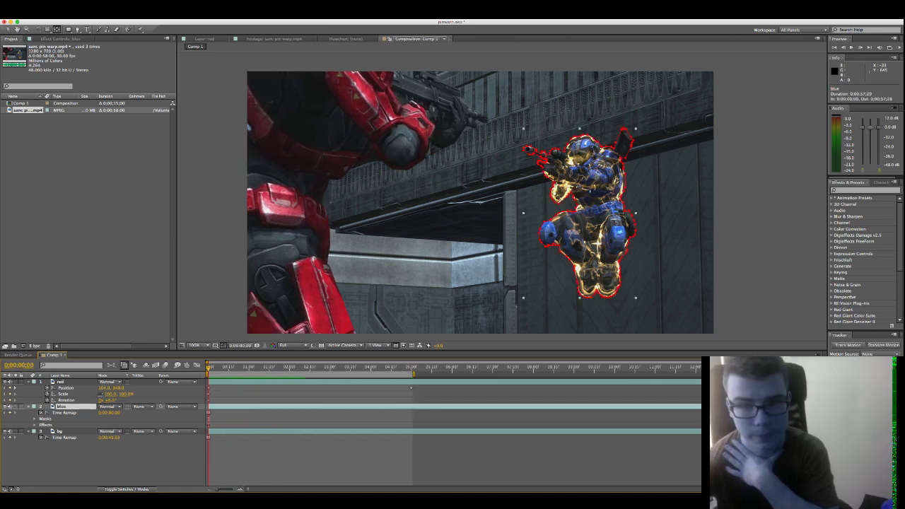
pyautogui.press('u')
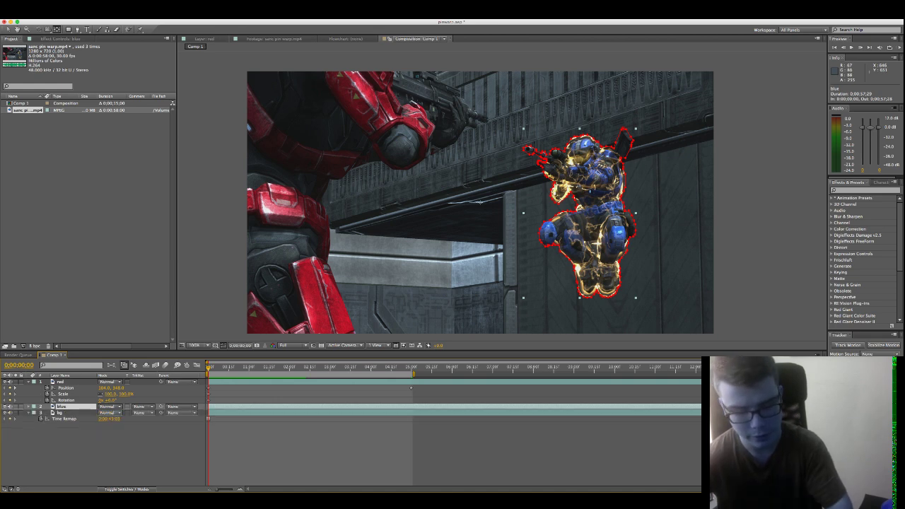
pyautogui.press('u')
pyautogui.scroll(-4, 103, 435)
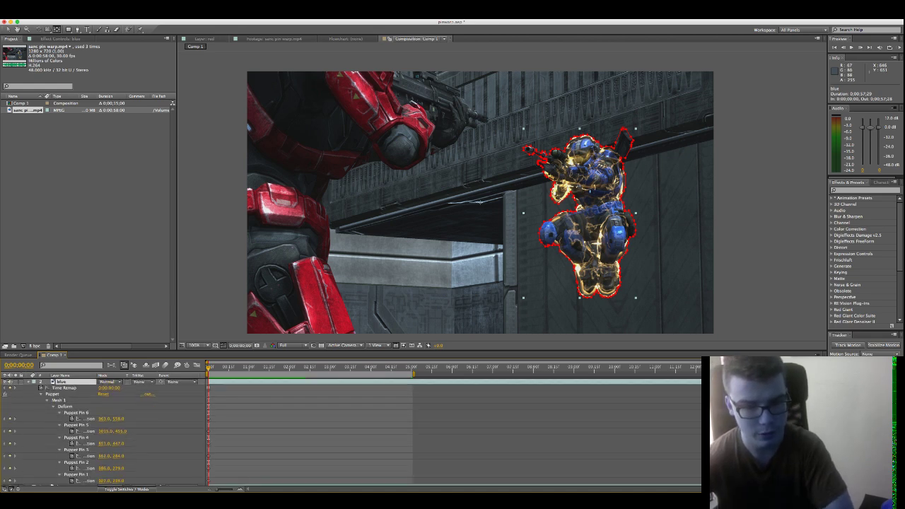
pyautogui.press('k')
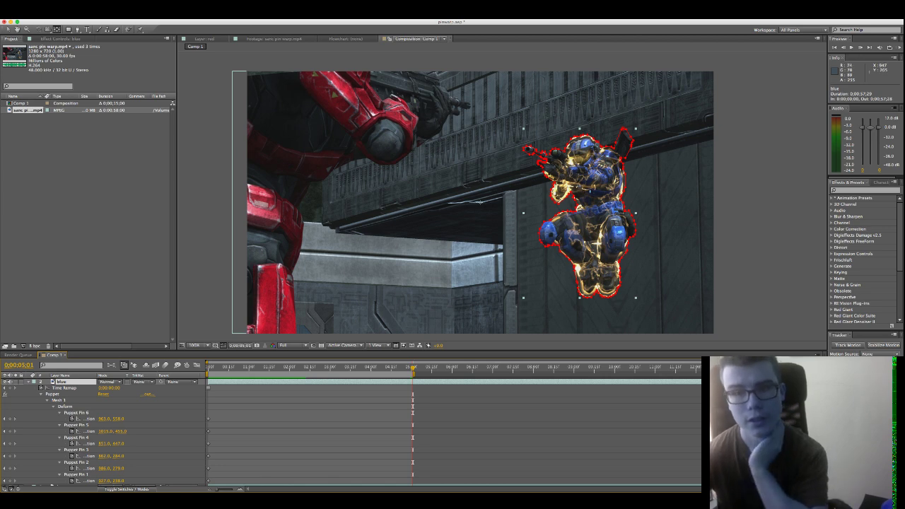
pyautogui.click(77, 413)
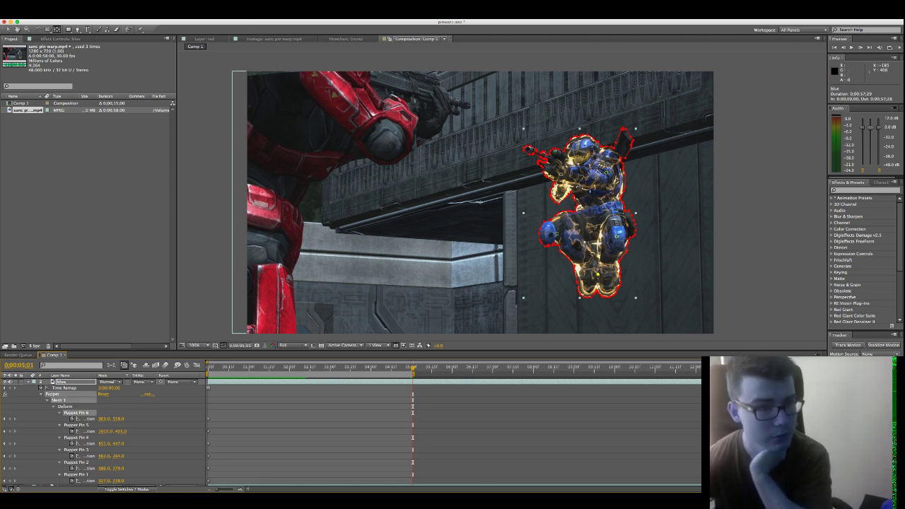
pyautogui.press('v')
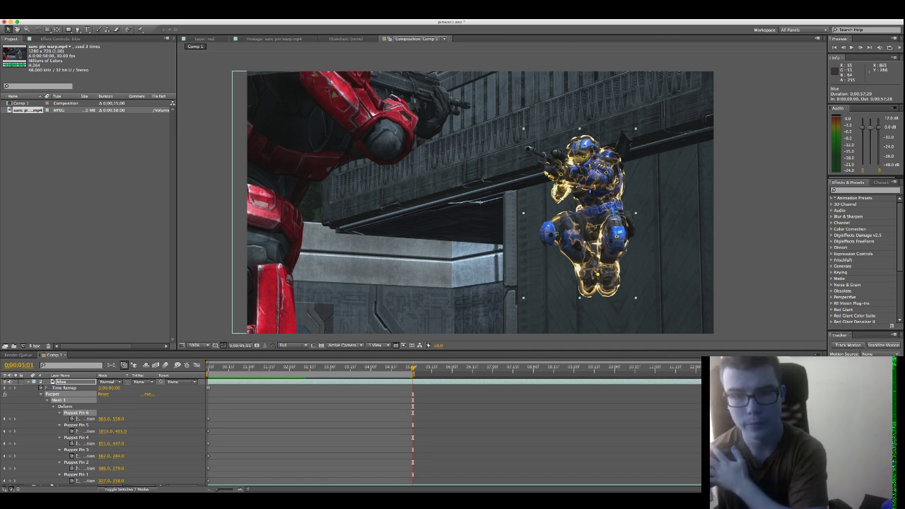
pyautogui.moveTo(557, 175); pyautogui.dragTo(606, 170)
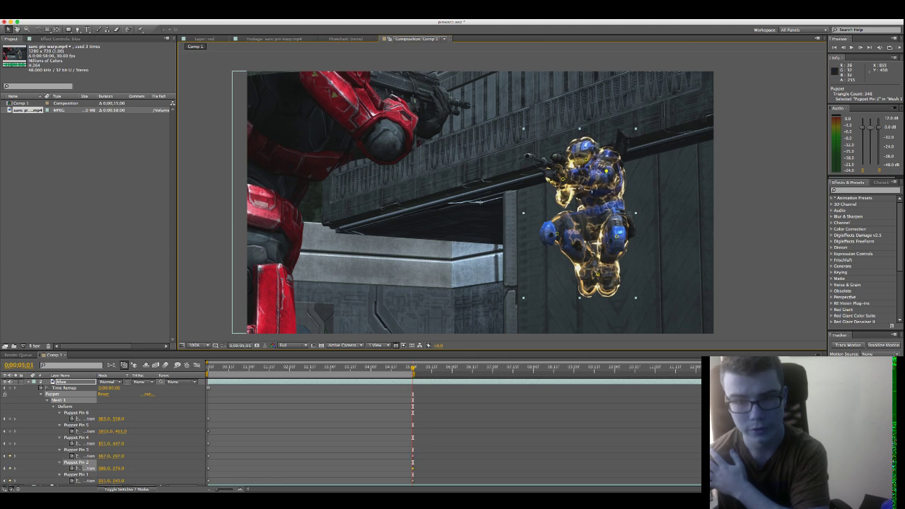
pyautogui.moveTo(557, 234); pyautogui.dragTo(558, 230)
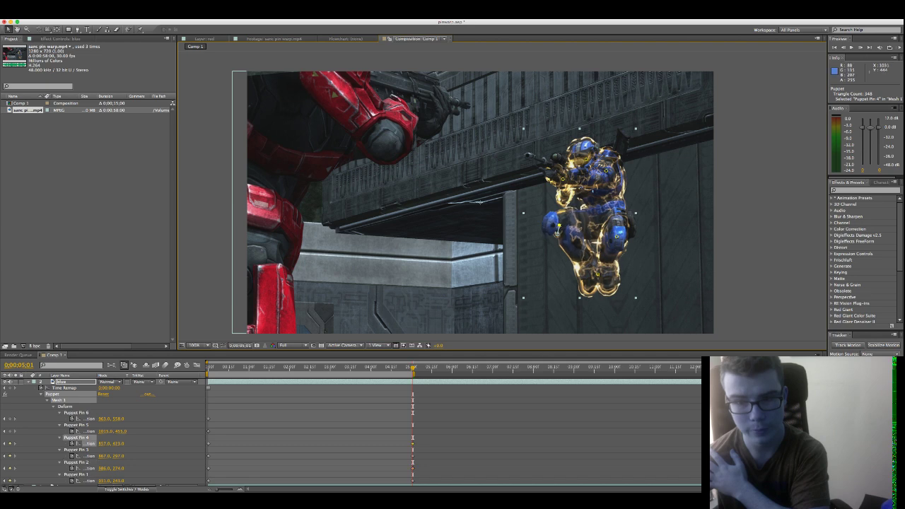
pyautogui.moveTo(617, 236); pyautogui.dragTo(618, 238)
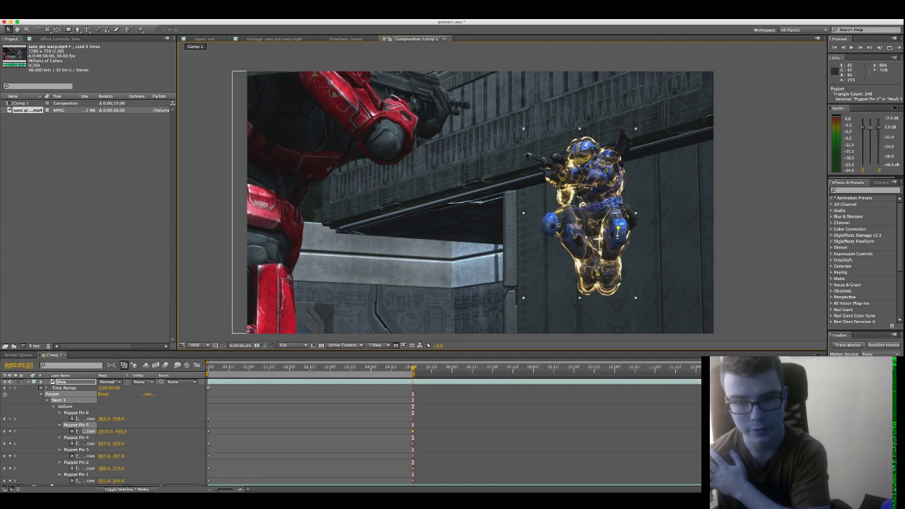
pyautogui.moveTo(598, 274); pyautogui.dragTo(598, 259)
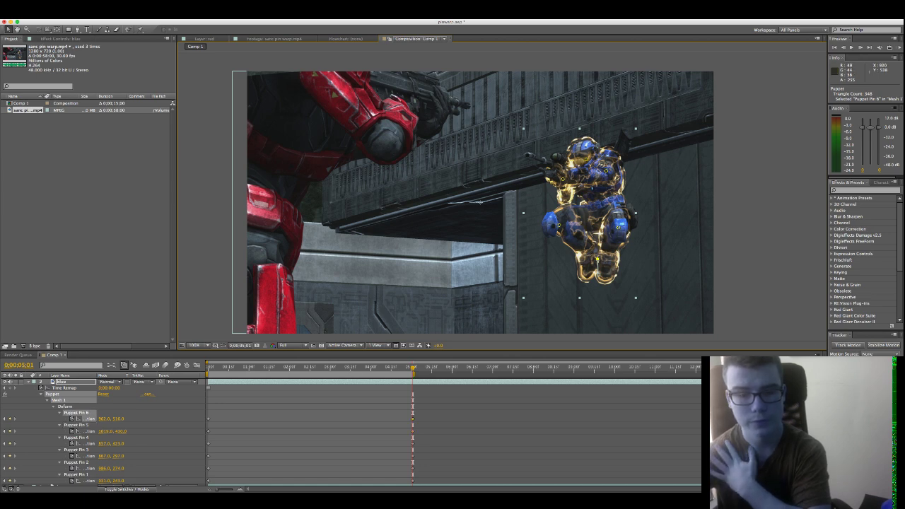
# Step: Move the blue layer's anchor point to the soldier's waist and add Position, Scale and Rotation keyframes at the start of the composition
pyautogui.press('Home')
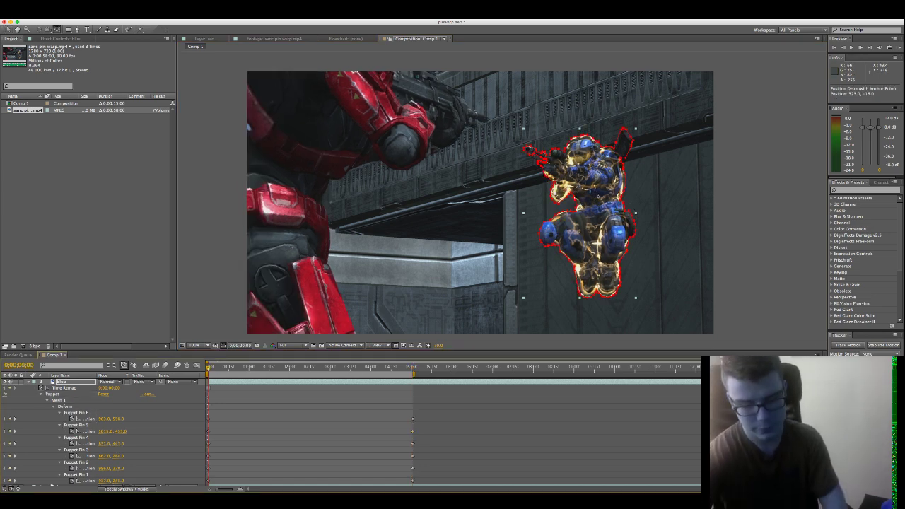
pyautogui.press('p')
pyautogui.hotkey('shift', 's')
pyautogui.hotkey('shift', 'r')
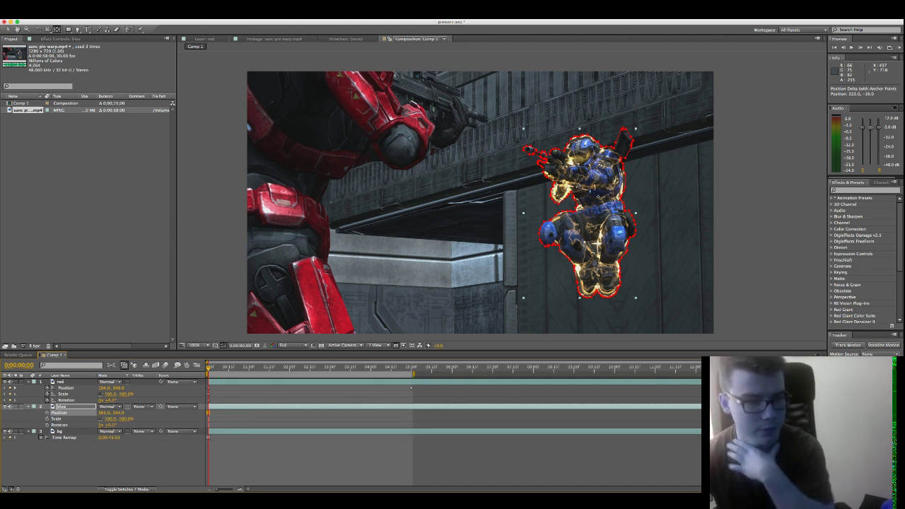
pyautogui.hotkey('alt', 's')
pyautogui.hotkey('alt', 'r')
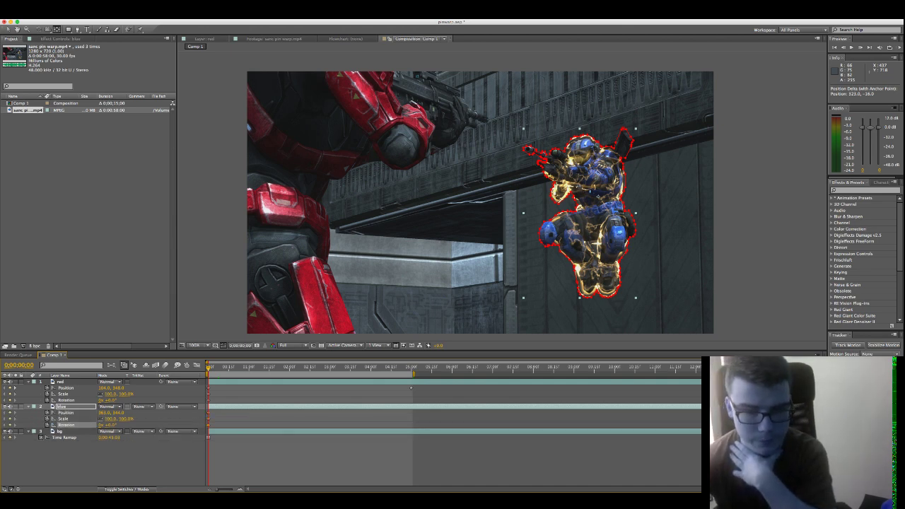
# Step: At 5 seconds, set the blue layer's Position to 941, 307 and its Rotation to -1°
pyautogui.press('k')
pyautogui.press('k')
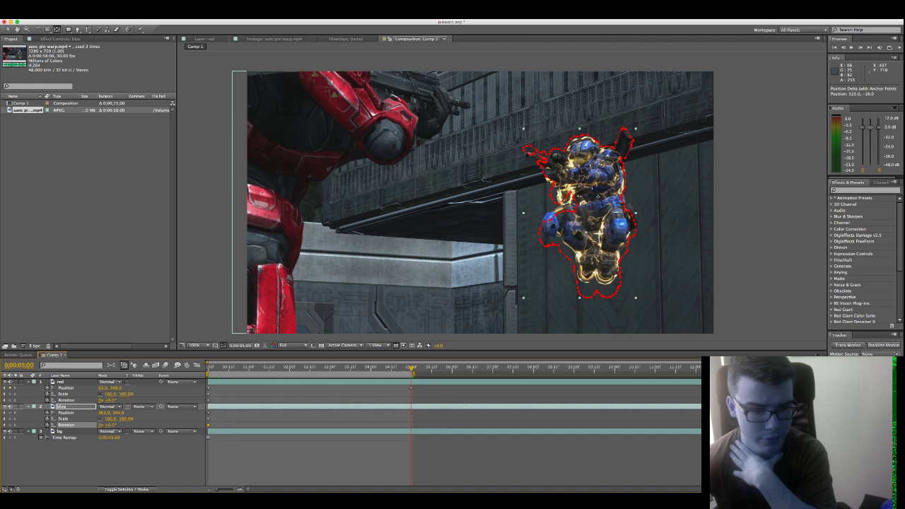
pyautogui.moveTo(119, 413)
pyautogui.mouseDown()
pyautogui.moveTo(95, 413)
pyautogui.moveTo(109, 425)
pyautogui.mouseUp()
pyautogui.press('KP_Subtract')
pyautogui.press('KP_Subtract')
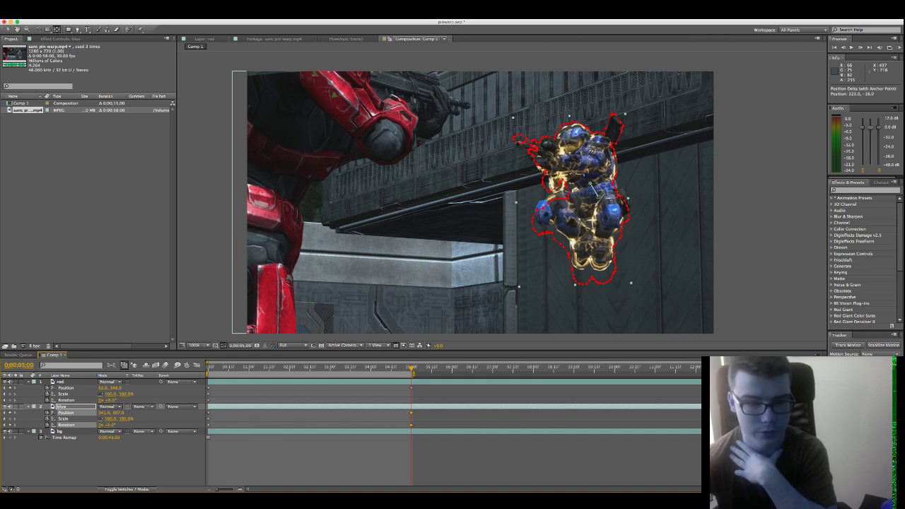
pyautogui.press('KP_Add')
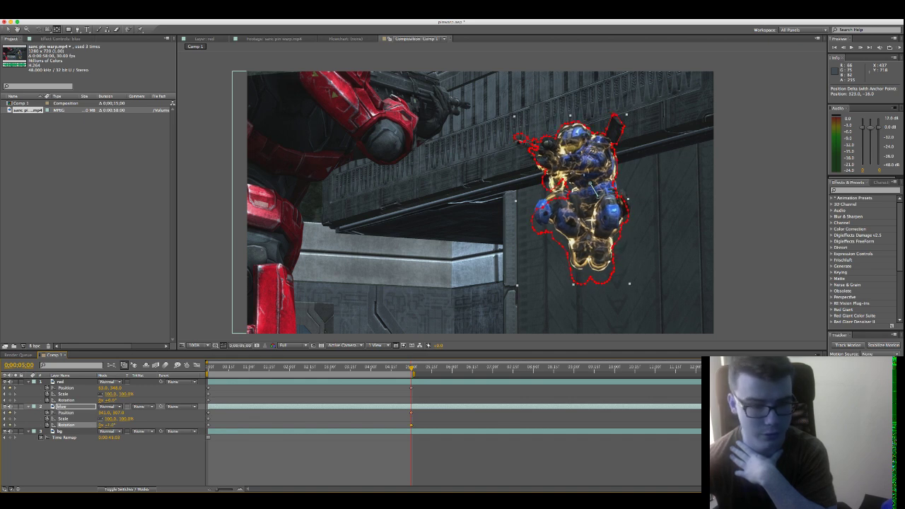
# Step: Set the blue layer's Position at 5 seconds to 941, 281 and preview the animation from the start
pyautogui.moveTo(119, 413); pyautogui.dragTo(110, 413)
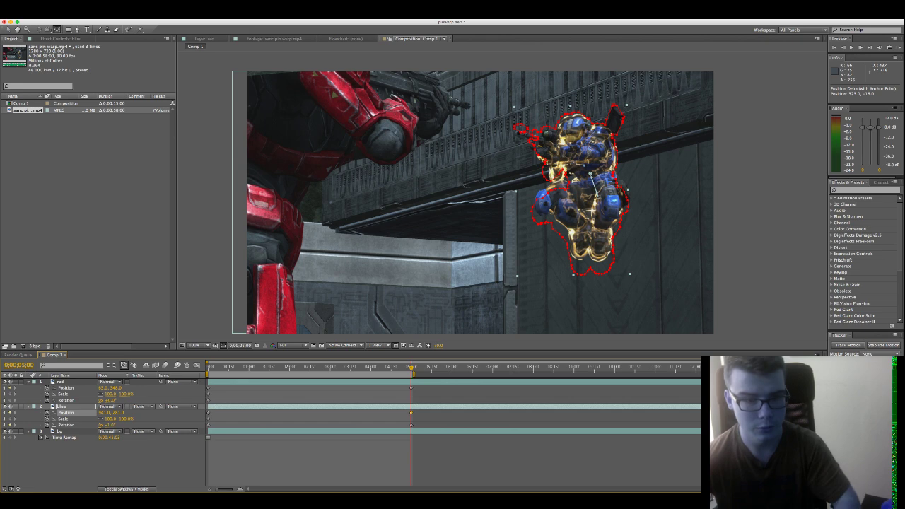
pyautogui.press('Home')
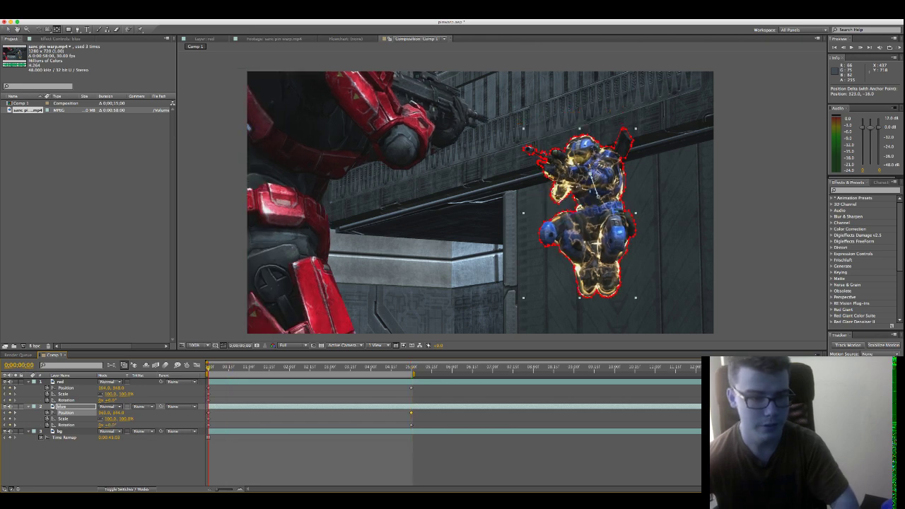
pyautogui.press('F2')
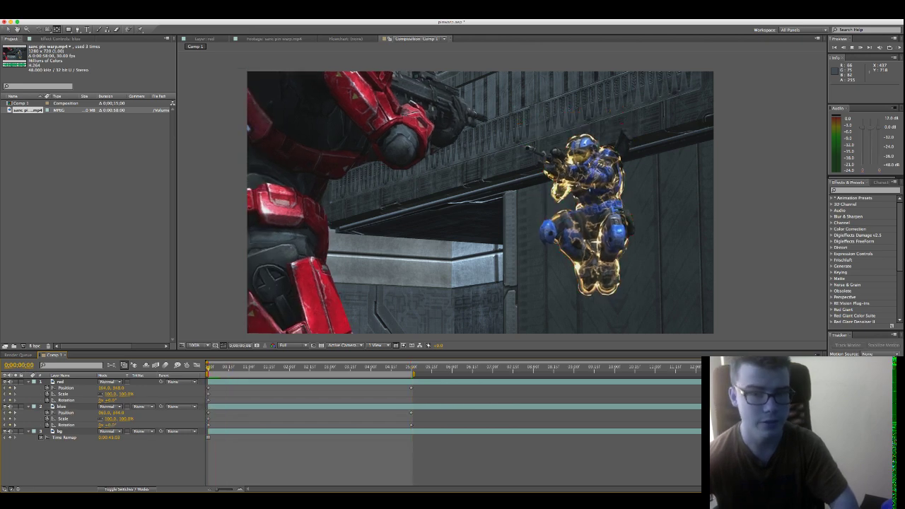
pyautogui.press('space')
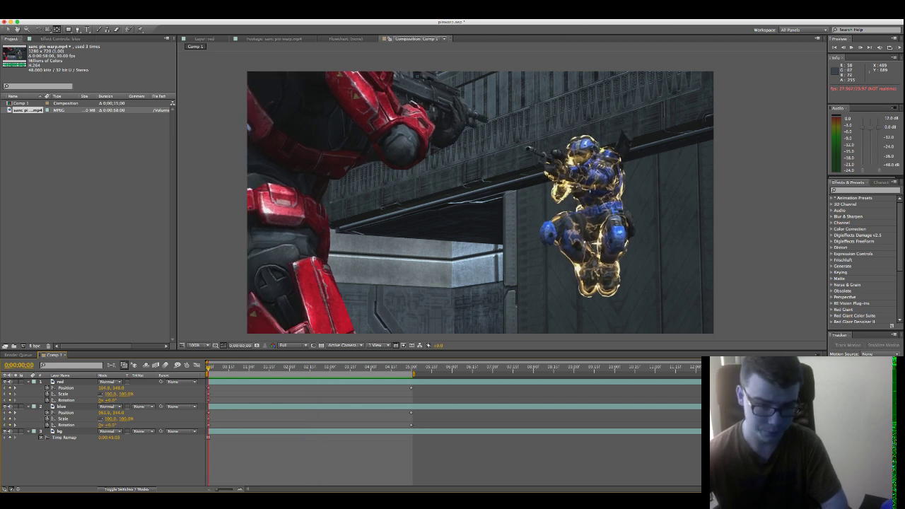
# Step: At the start of the composition, move the blue soldier's feet puppet pin slightly down and the outer knee pin inward, and check the motion
pyautogui.click(62, 407)
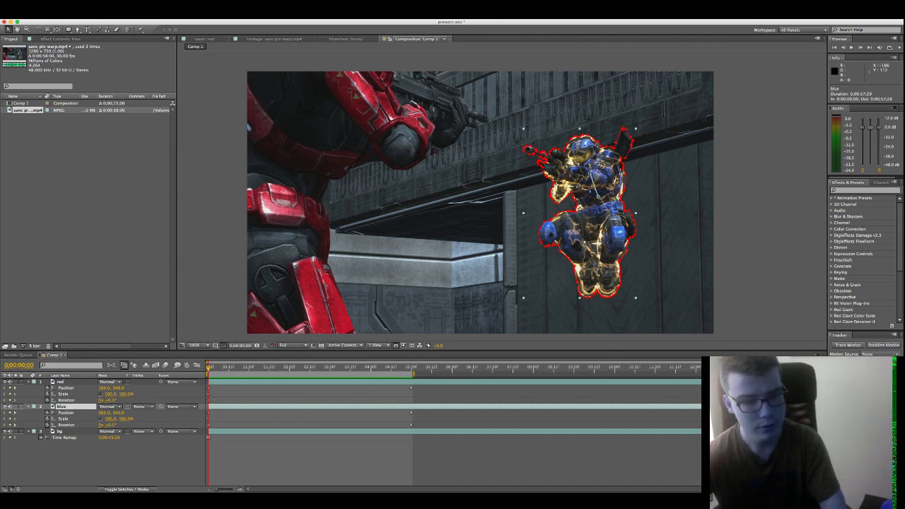
pyautogui.click(528, 149)
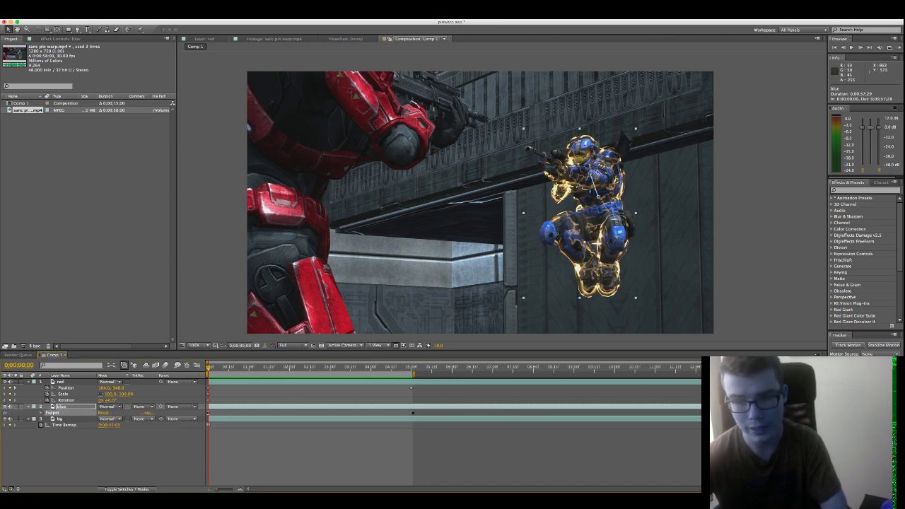
pyautogui.click(597, 275)
pyautogui.moveTo(598, 279); pyautogui.dragTo(597, 283)
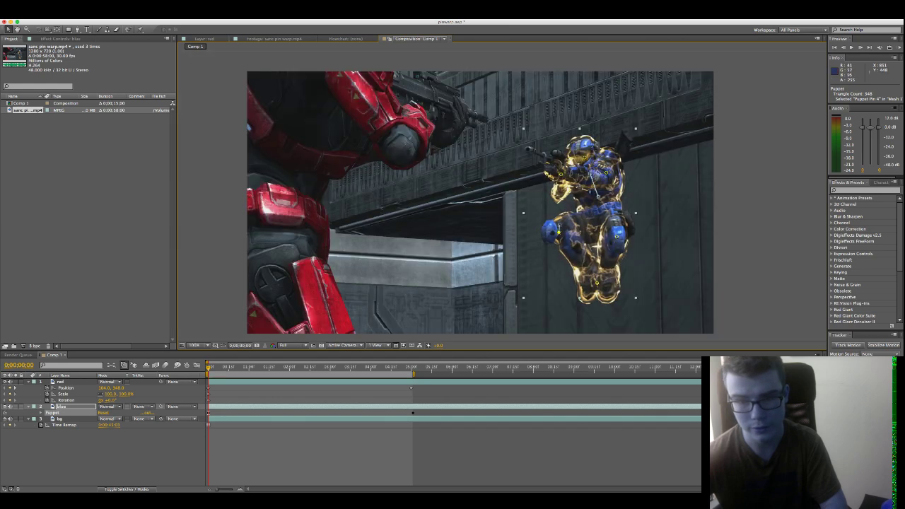
pyautogui.click(488, 452)
pyautogui.moveTo(396, 367); pyautogui.dragTo(208, 368)
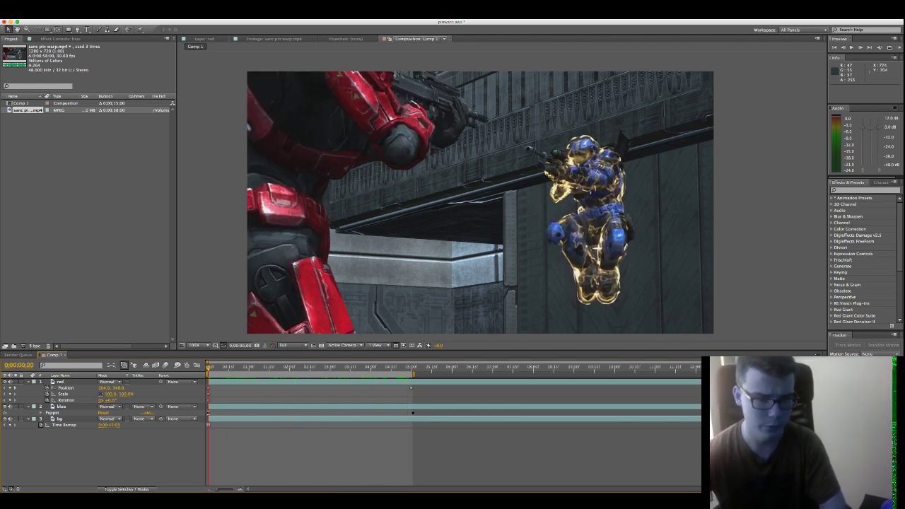
pyautogui.moveTo(208, 367)
pyautogui.mouseDown()
pyautogui.moveTo(423, 367)
pyautogui.moveTo(208, 367)
pyautogui.mouseUp()
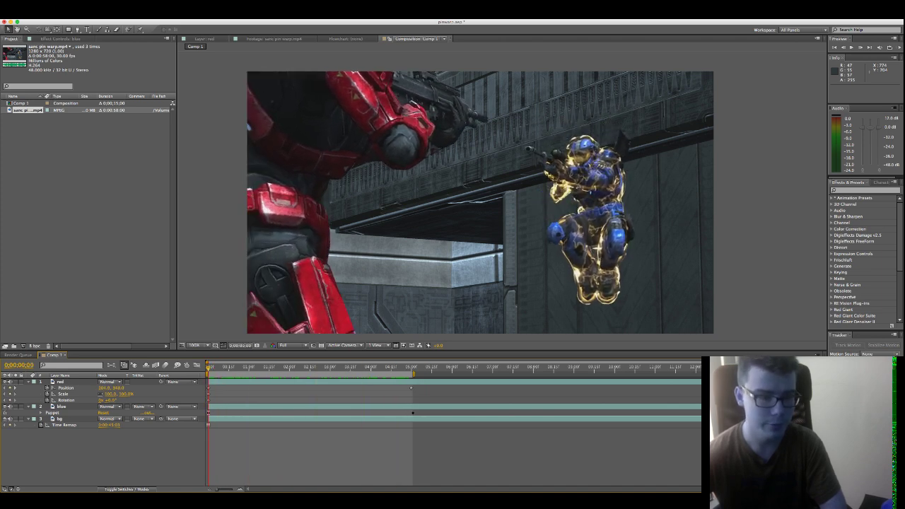
# Step: Collapse the soldier layers' properties, find the Fast Blur effect and apply it to the red, blue and bg layers
pyautogui.click(28, 382)
pyautogui.press('u')
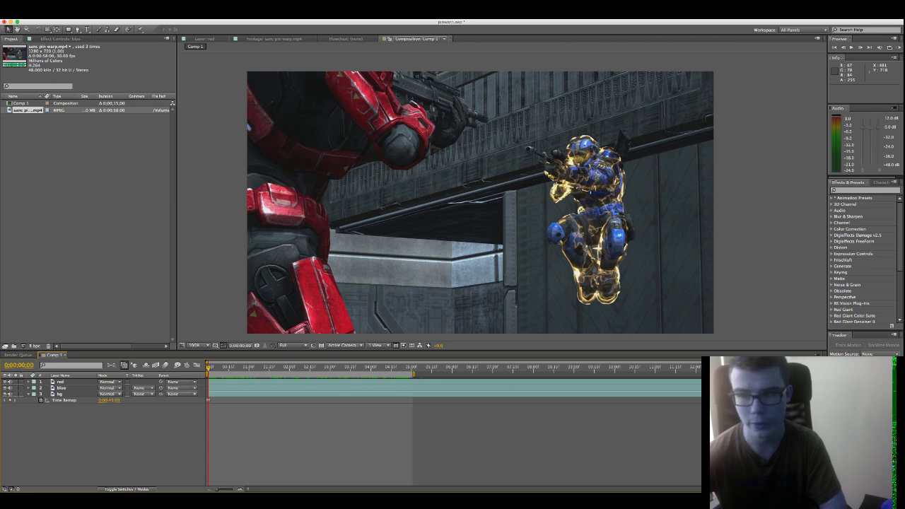
pyautogui.click(865, 191)
pyautogui.write('fast')
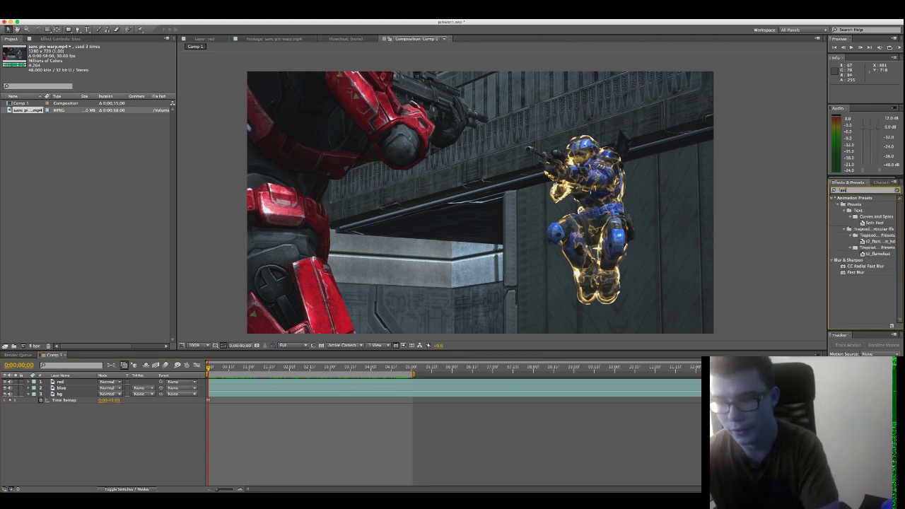
pyautogui.moveTo(856, 273); pyautogui.dragTo(261, 382)
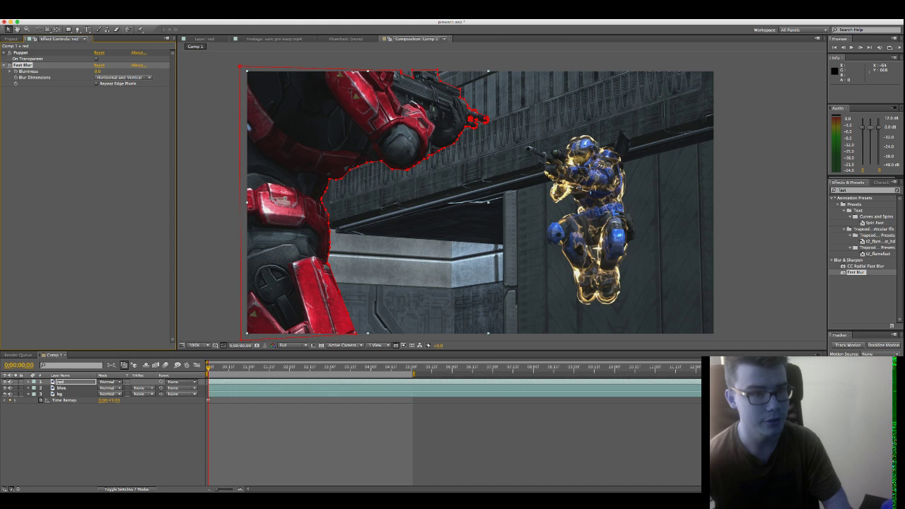
pyautogui.click(62, 388)
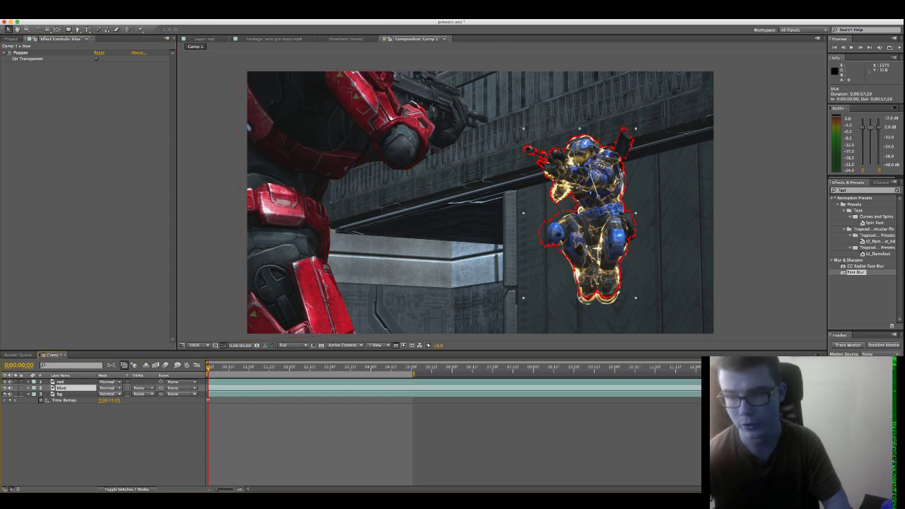
pyautogui.moveTo(856, 272); pyautogui.dragTo(60, 394)
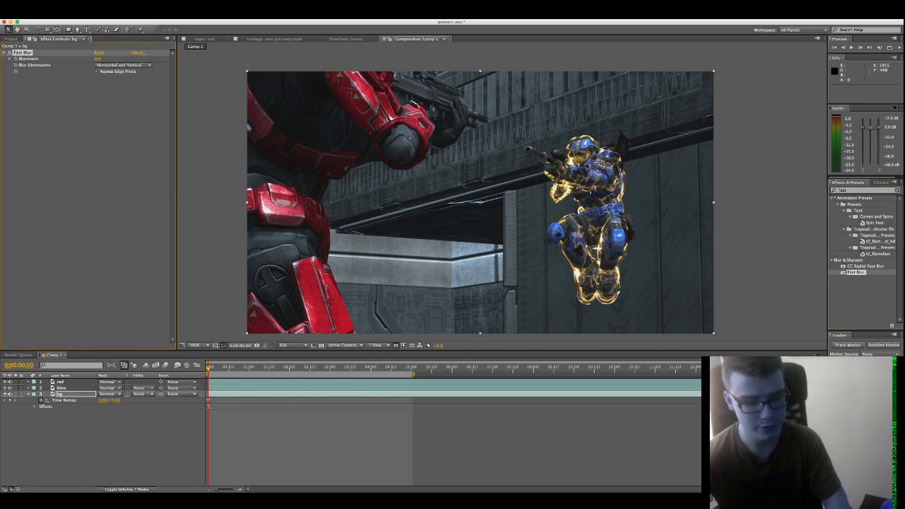
# Step: Reveal the effects of all three layers in the timeline and expand each Fast Blur to expose its Blurriness property
pyautogui.press('e')
pyautogui.click(62, 388)
pyautogui.press('e')
pyautogui.click(60, 382)
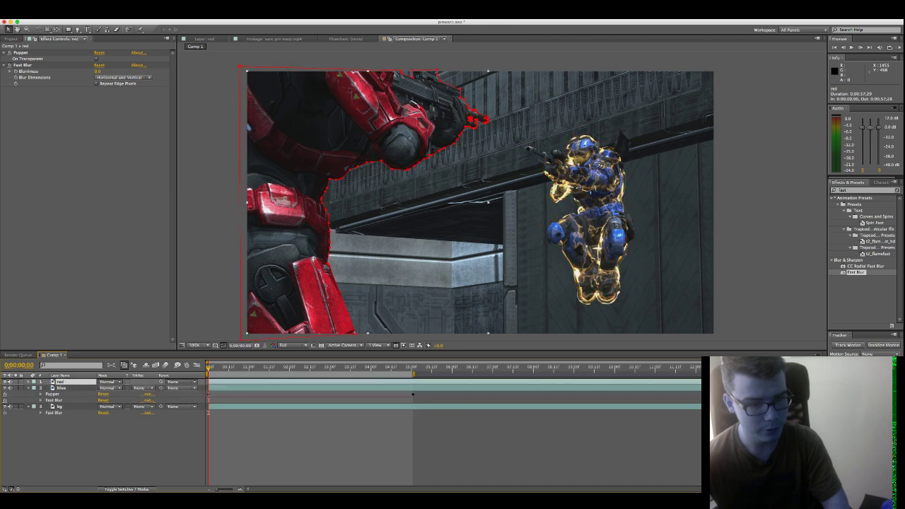
pyautogui.press('e')
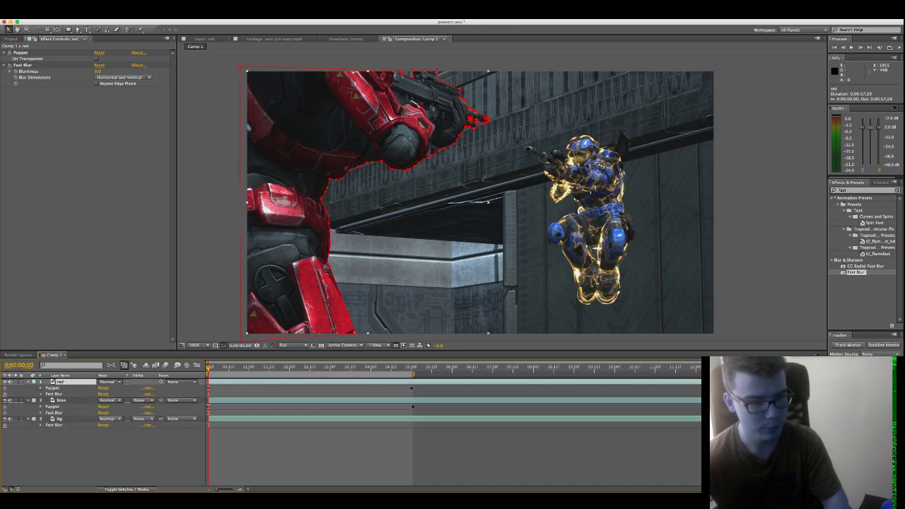
pyautogui.click(40, 394)
pyautogui.click(40, 431)
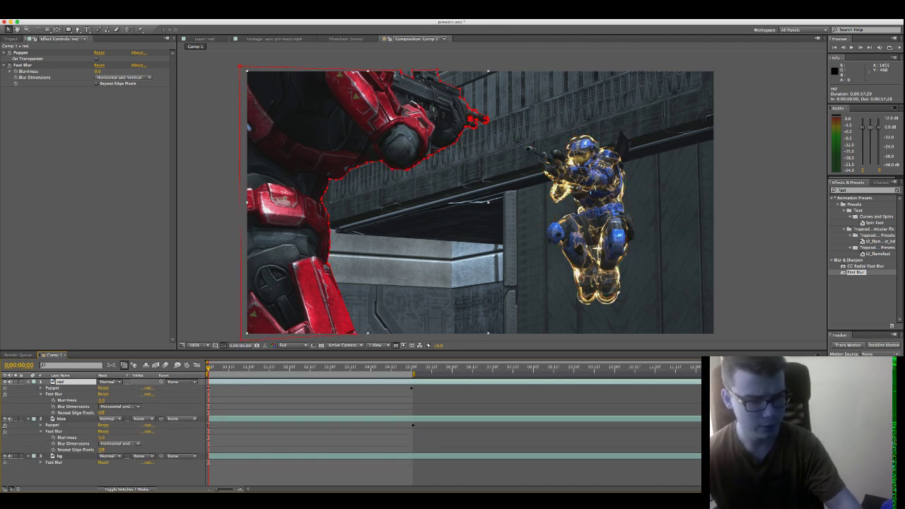
pyautogui.click(41, 462)
pyautogui.click(264, 339)
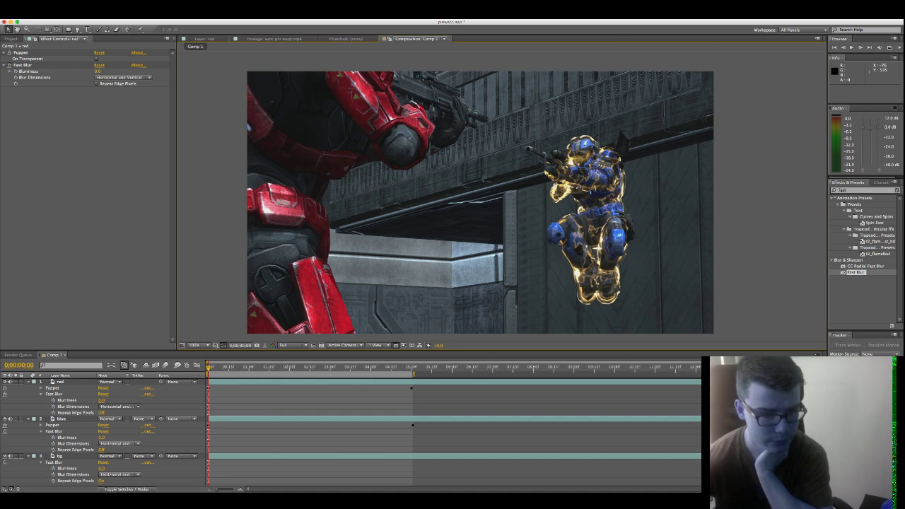
# Step: At 0;00;00;21, add Fast Blur Blurriness keyframes of 0 on the red layer and 4 on the blue layer
pyautogui.press('space')
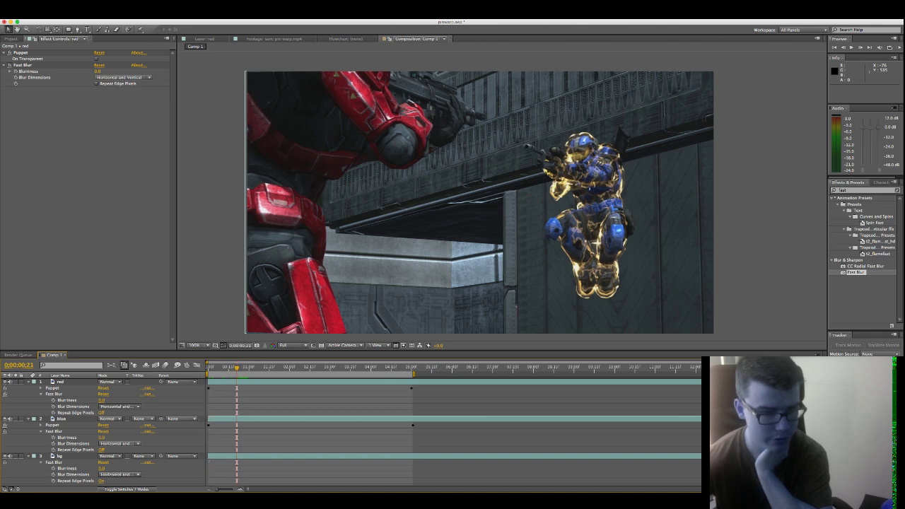
pyautogui.click(53, 401)
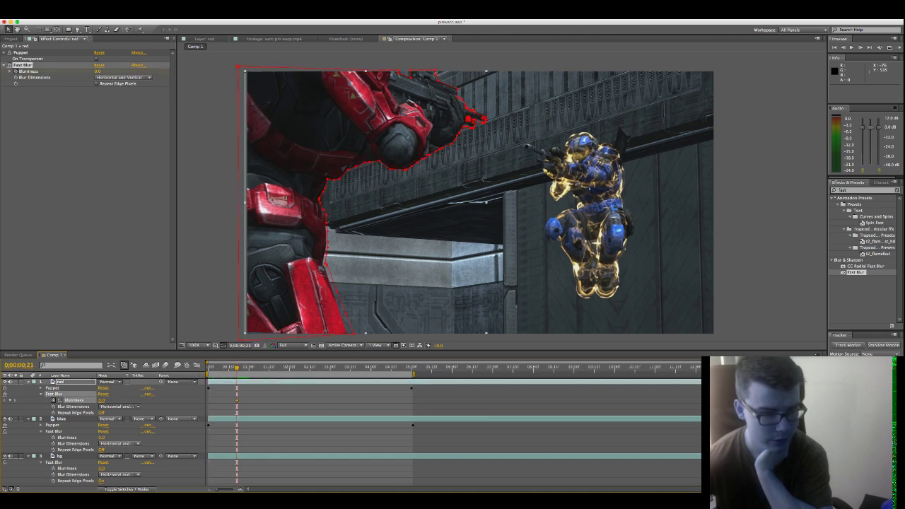
pyautogui.click(68, 437)
pyautogui.moveTo(103, 437); pyautogui.dragTo(109, 437)
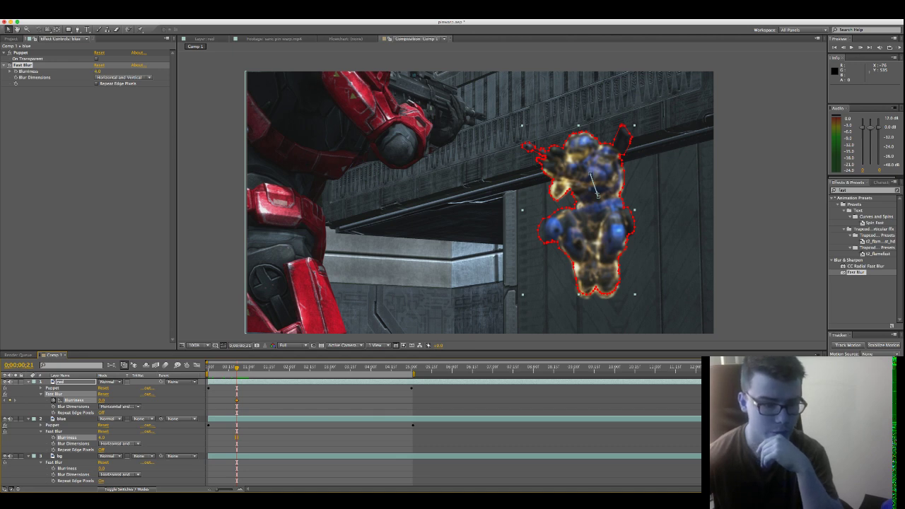
pyautogui.click(191, 340)
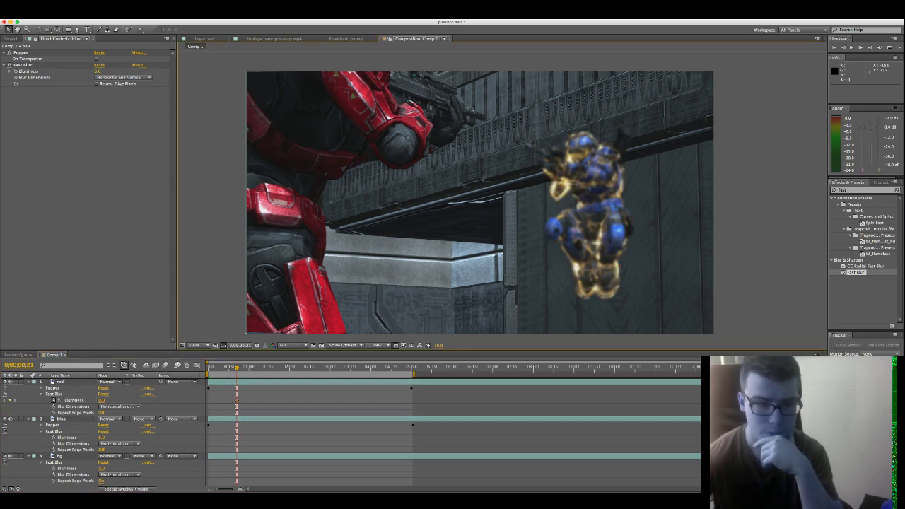
pyautogui.moveTo(101, 438); pyautogui.dragTo(103, 438)
pyautogui.click(193, 337)
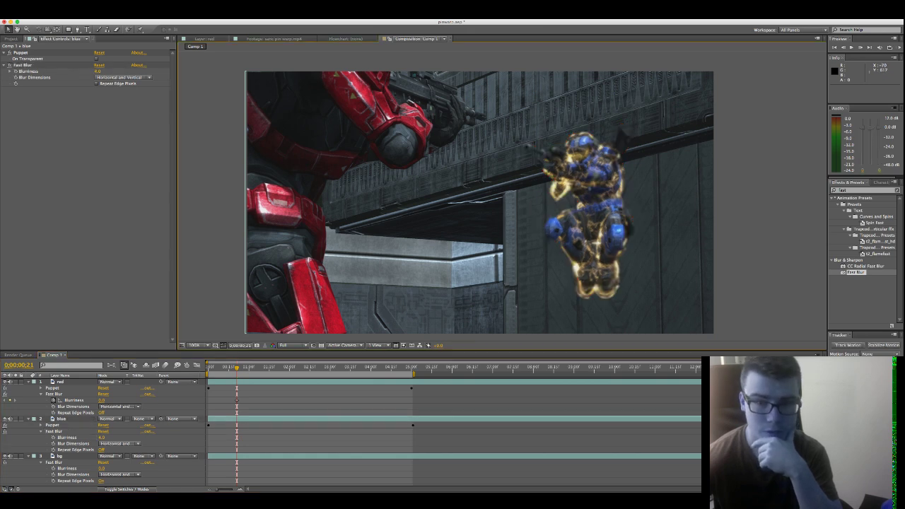
pyautogui.click(53, 437)
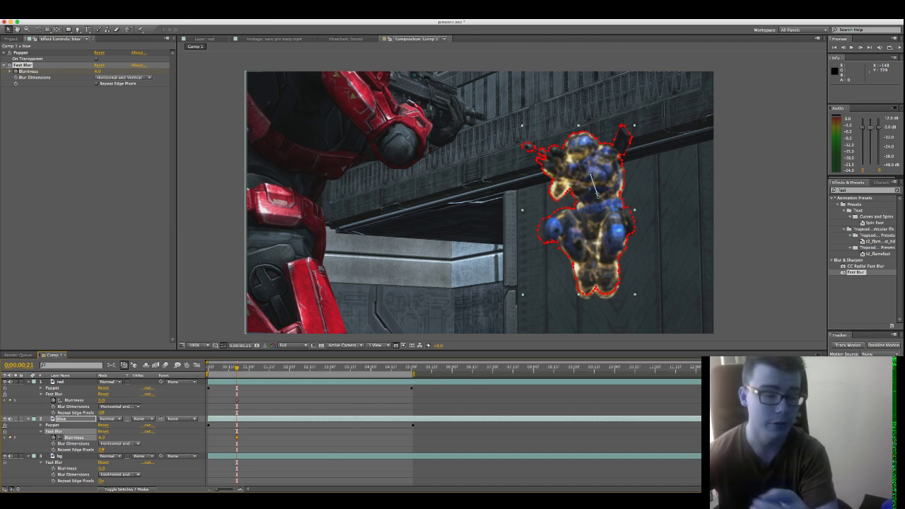
# Step: Set the bg layer's Fast Blur Blurriness to 12 at 0;00;00;21 and enable keyframing for it
pyautogui.moveTo(102, 469); pyautogui.dragTo(110, 468)
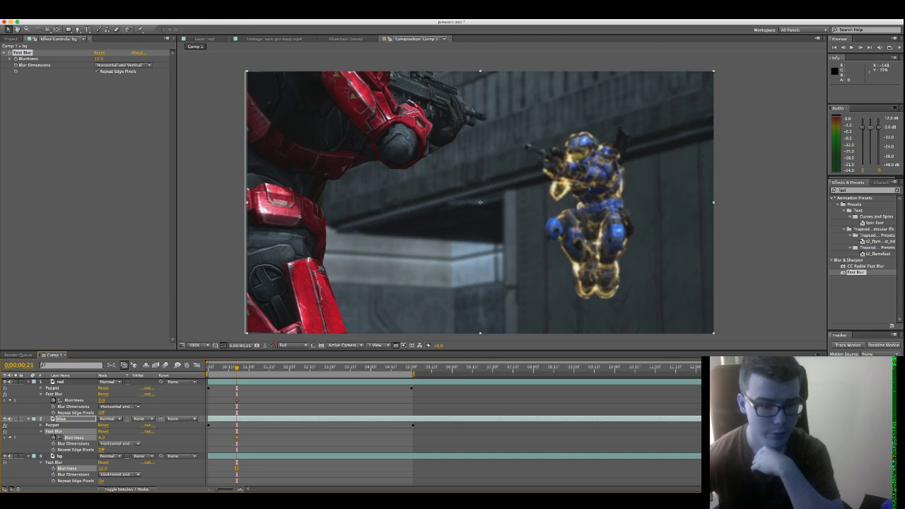
pyautogui.click(53, 469)
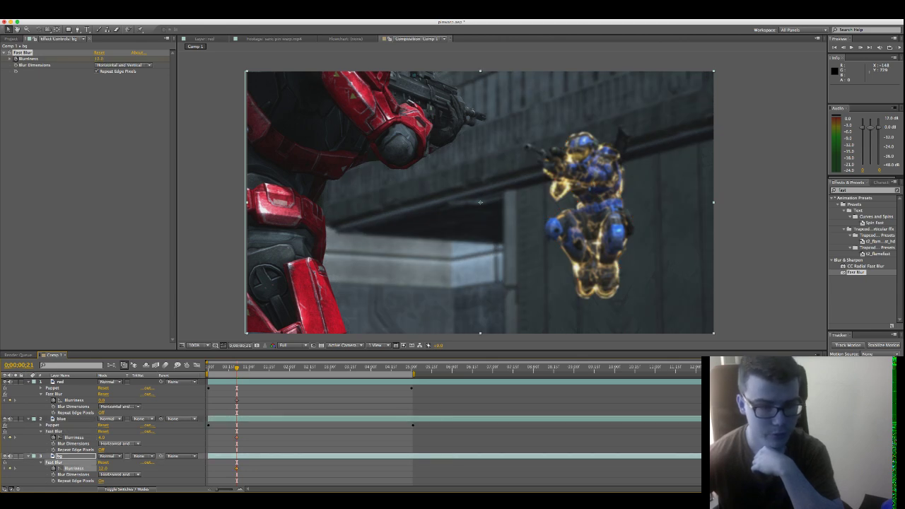
pyautogui.click(206, 320)
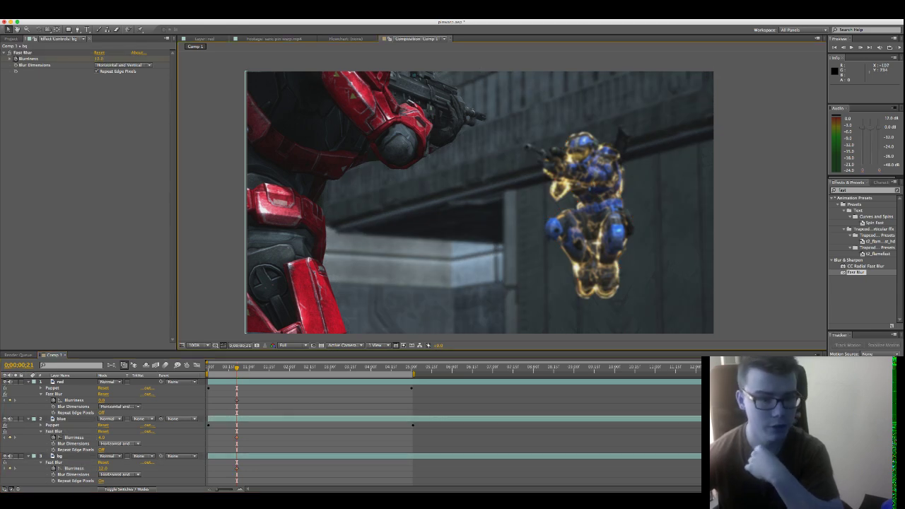
# Step: At 3 seconds, keyframe the blue layer's Blurriness at 0, reduce the bg layer's, raise the red layer's, and preview the focus shift
pyautogui.press('space')
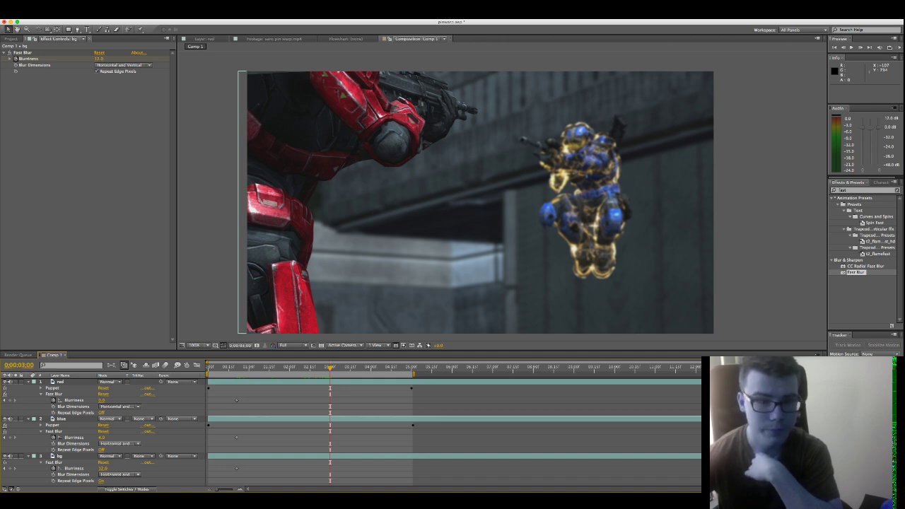
pyautogui.click(594, 185)
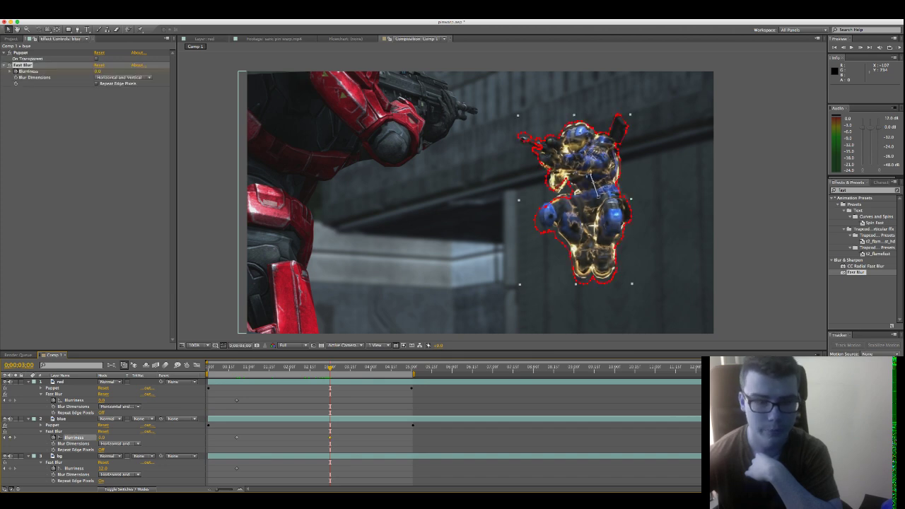
pyautogui.press('Return')
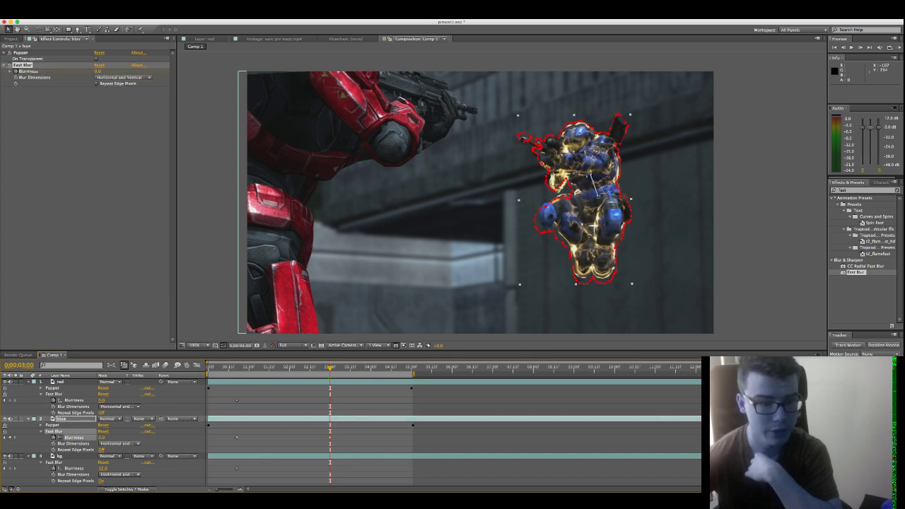
pyautogui.moveTo(103, 468); pyautogui.dragTo(99, 468)
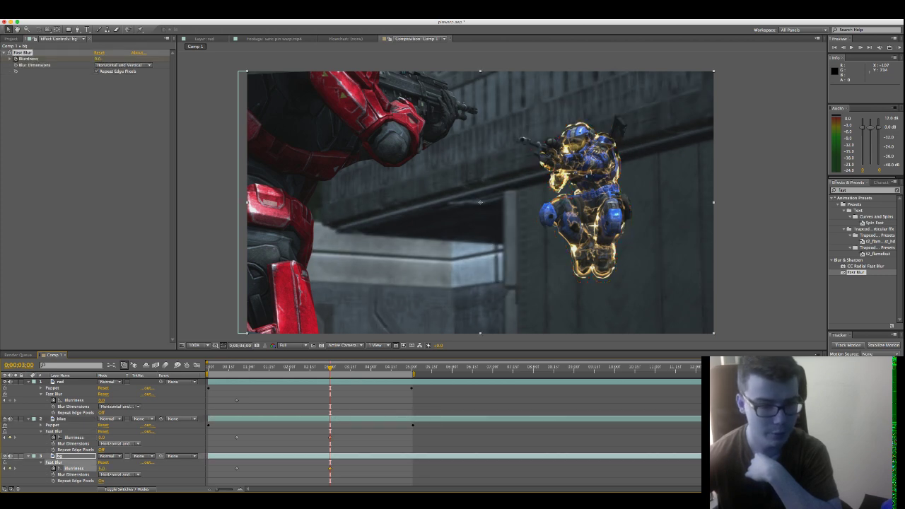
pyautogui.moveTo(102, 400); pyautogui.dragTo(109, 400)
pyautogui.click(212, 297)
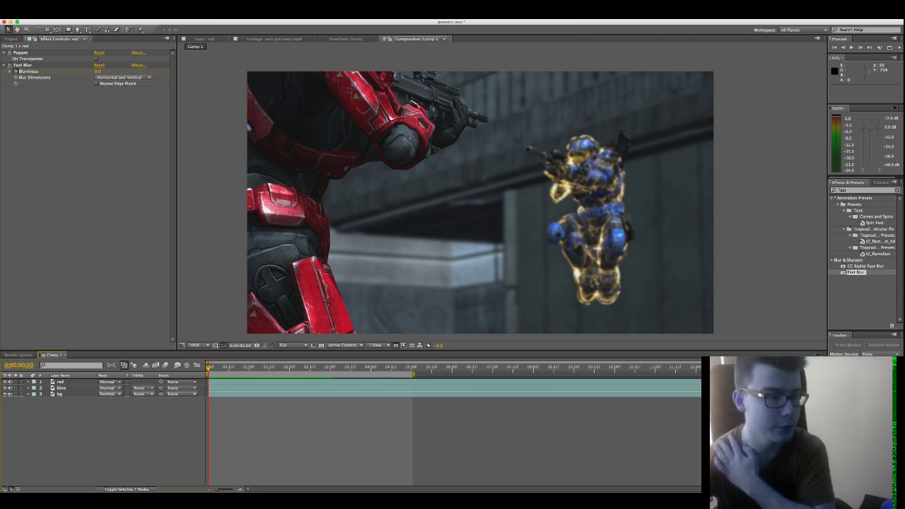
pyautogui.press('space')
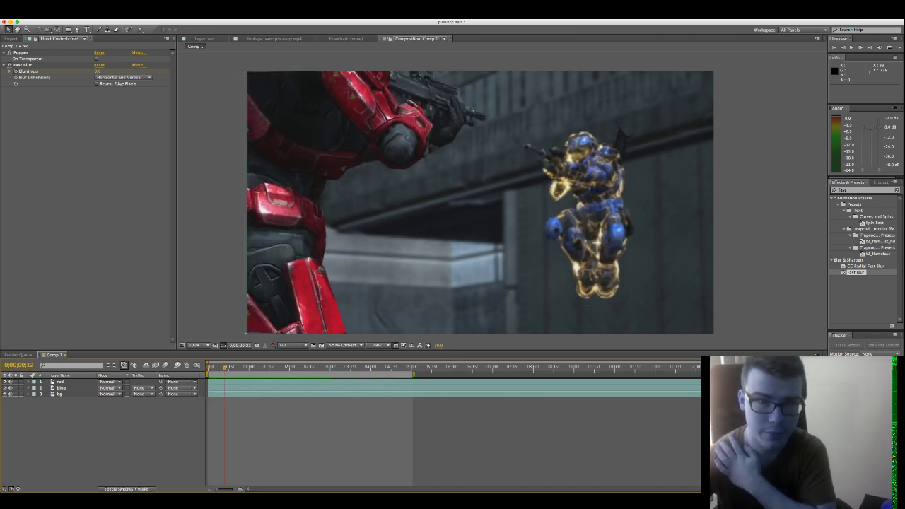
pyautogui.press('space')
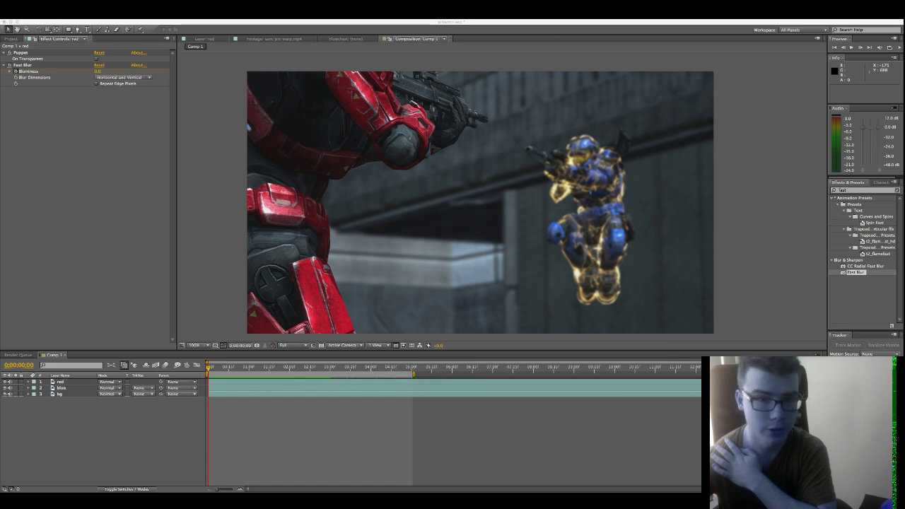
# Step: Add a new camera layer above the red, blue and bg layers
pyautogui.press('Return')
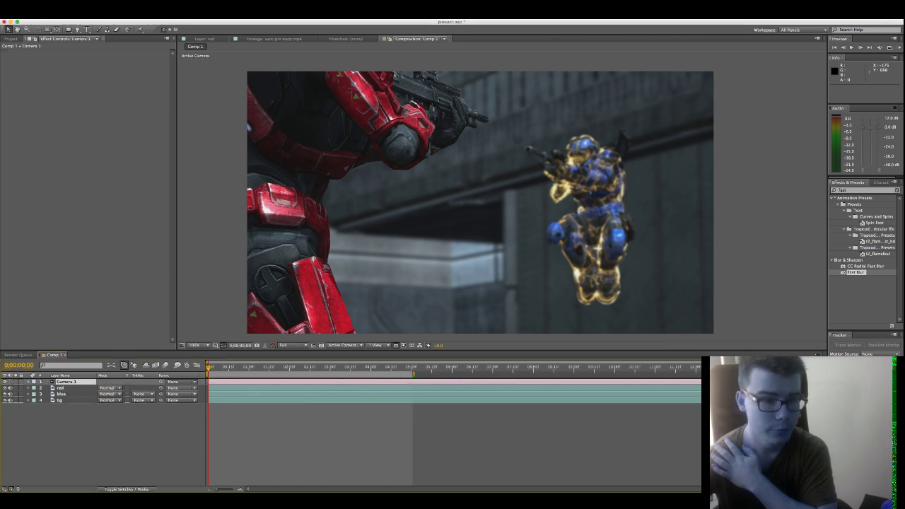
# Step: Show the layer switches and reveal the Position property of the blue and red layers
pyautogui.press('F4')
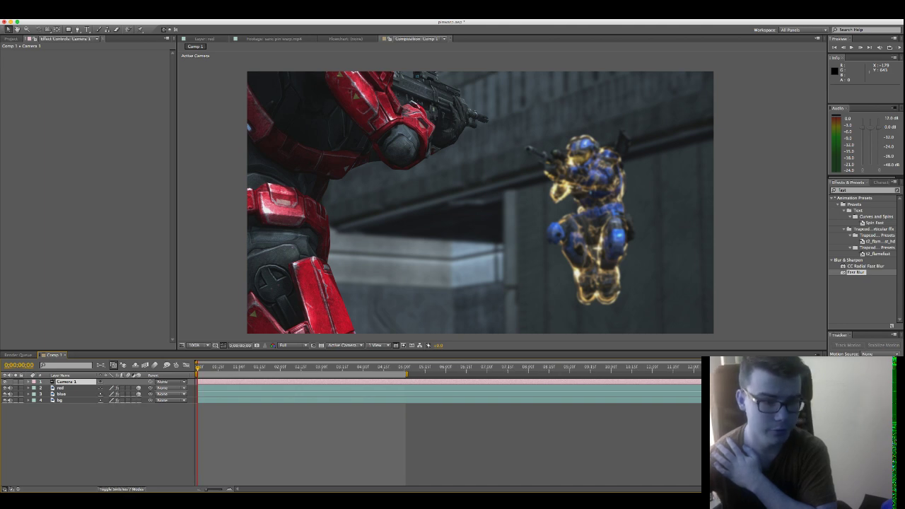
pyautogui.click(62, 394)
pyautogui.press('p')
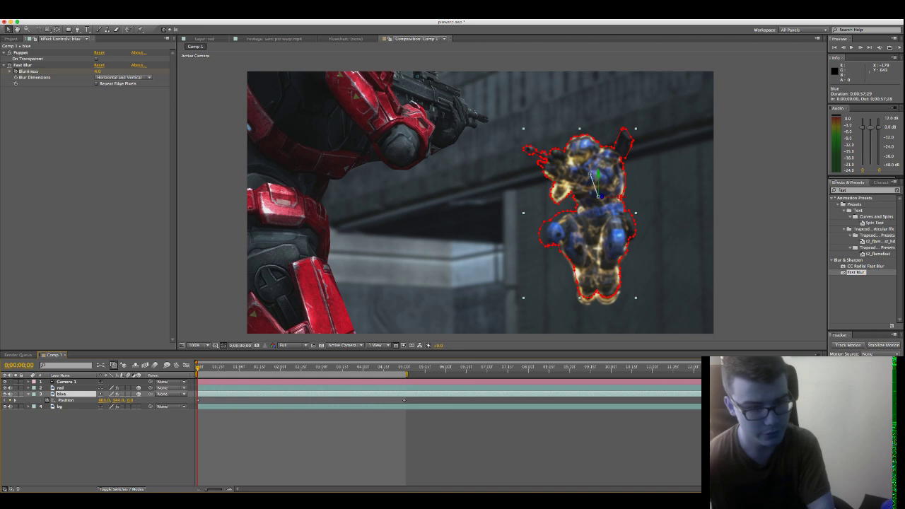
pyautogui.click(61, 388)
pyautogui.press('p')
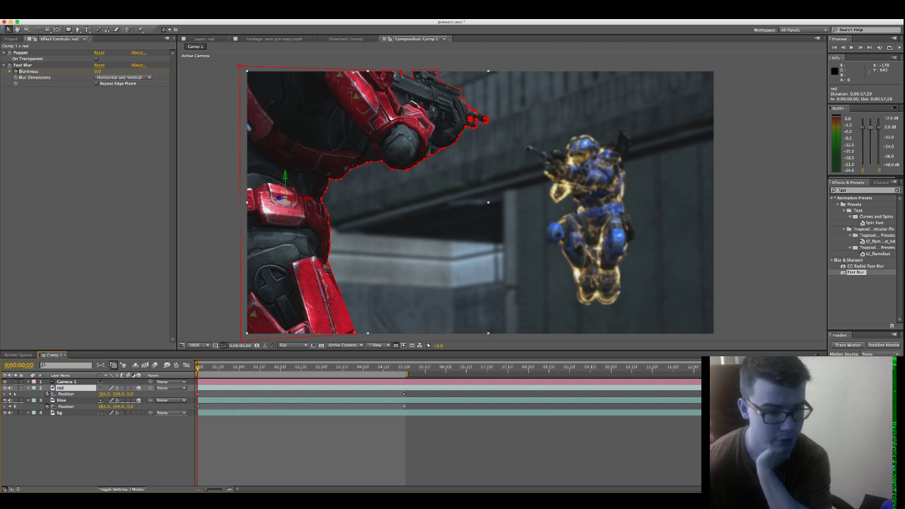
# Step: Bring the red layer closer to the camera by lowering its Z position at the 0 and 5 second keyframes
pyautogui.moveTo(130, 394); pyautogui.dragTo(61, 394)
pyautogui.moveTo(269, 198)
pyautogui.mouseDown()
pyautogui.moveTo(280, 199)
pyautogui.moveTo(263, 199)
pyautogui.mouseUp()
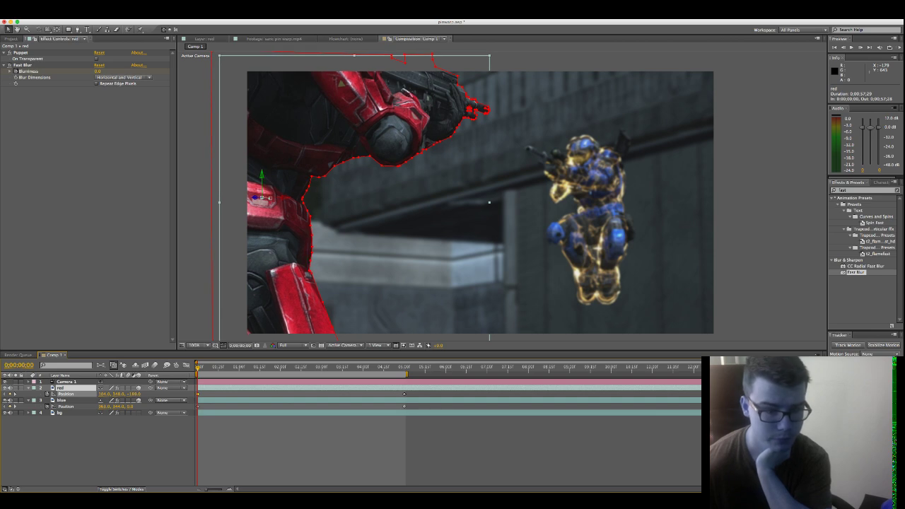
pyautogui.press('Return')
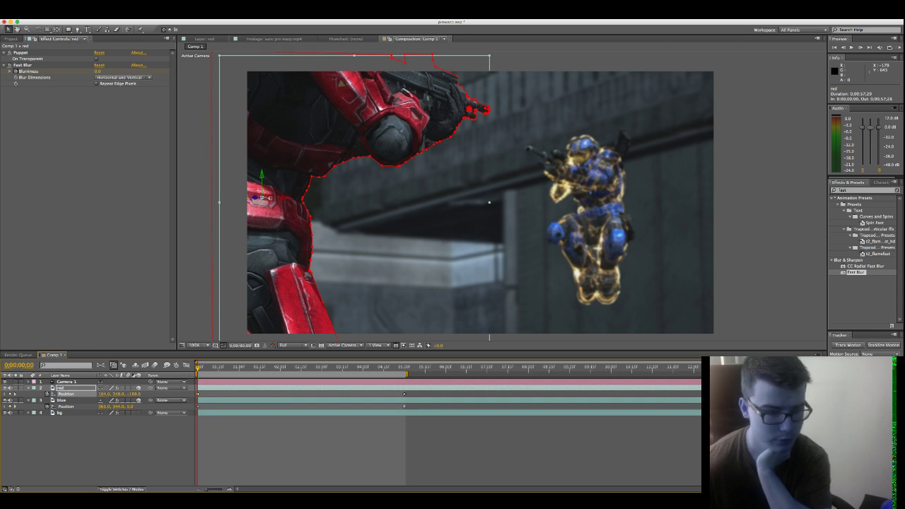
pyautogui.click(15, 394)
pyautogui.moveTo(263, 199); pyautogui.dragTo(243, 197)
pyautogui.press('Home')
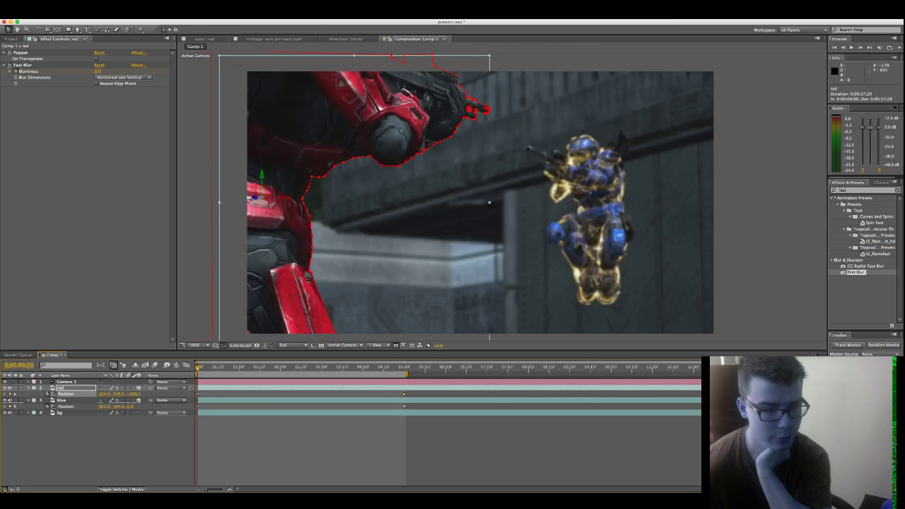
# Step: Bring the blue layer closer to the camera by lowering its Z position at 0 and 5 seconds, and return to the start
pyautogui.moveTo(130, 406); pyautogui.dragTo(101, 407)
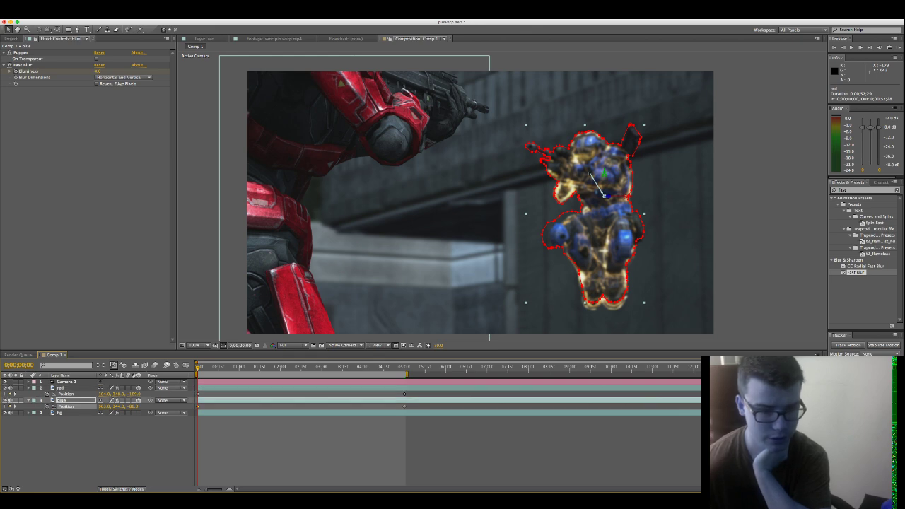
pyautogui.click(15, 407)
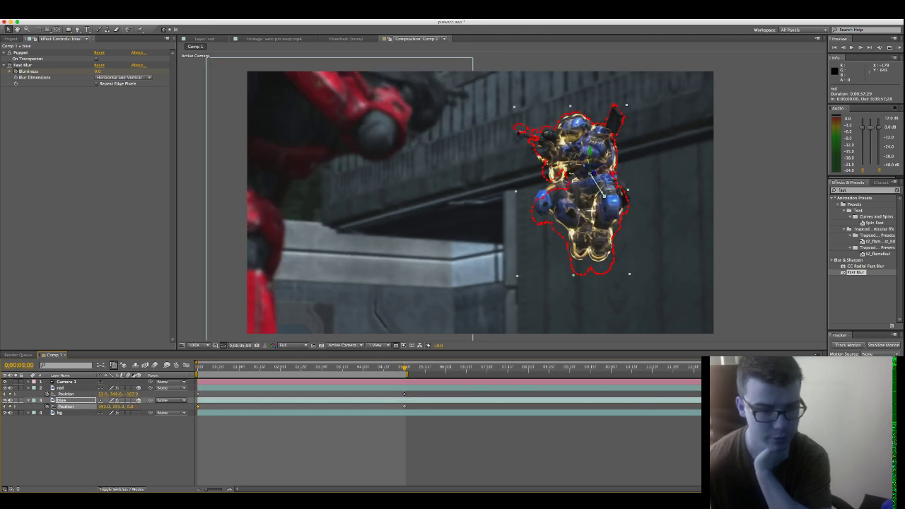
pyautogui.moveTo(128, 407); pyautogui.dragTo(98, 406)
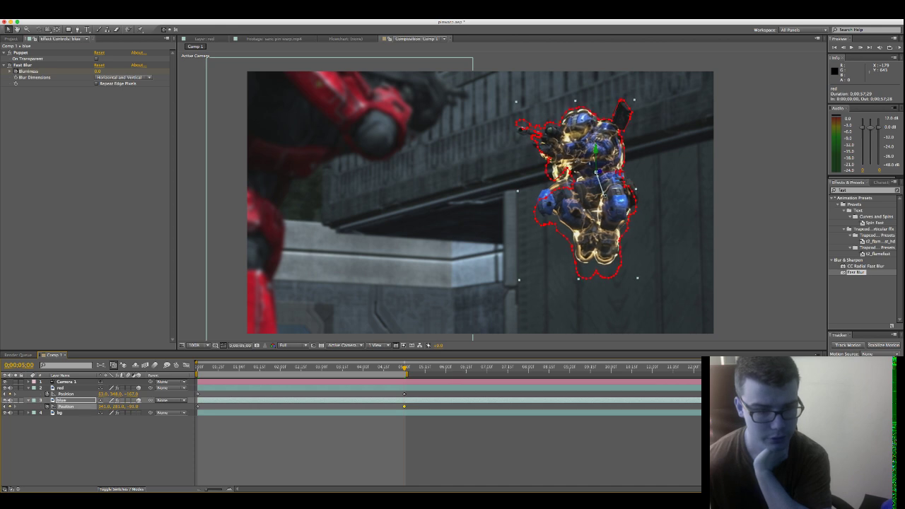
pyautogui.moveTo(197, 367)
pyautogui.mouseDown()
pyautogui.moveTo(299, 367)
pyautogui.moveTo(197, 367)
pyautogui.mouseUp()
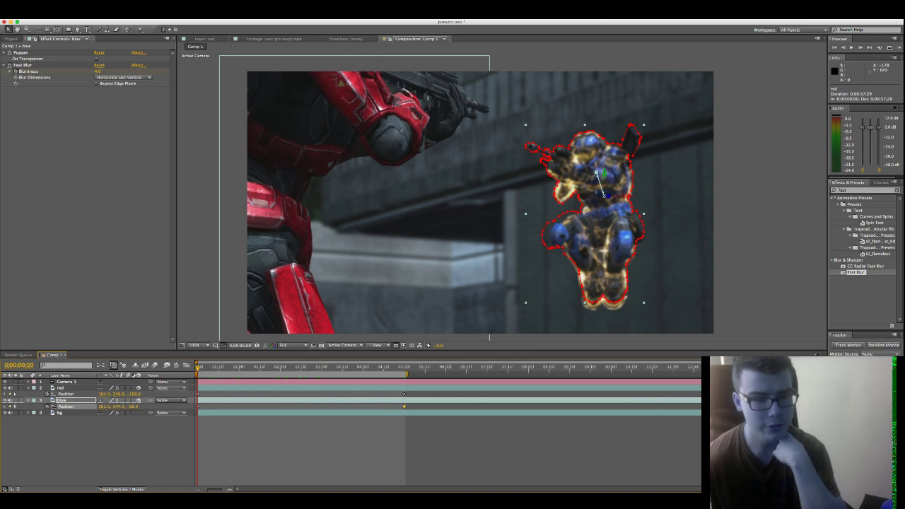
# Step: Expand Camera 1's Transform properties and activate the Orbit Camera tool
pyautogui.click(66, 382)
pyautogui.click(28, 382)
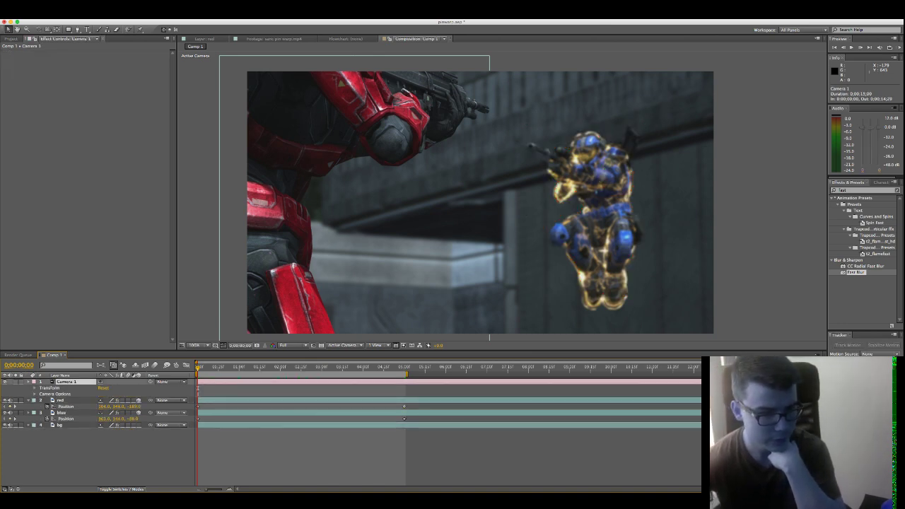
pyautogui.click(34, 388)
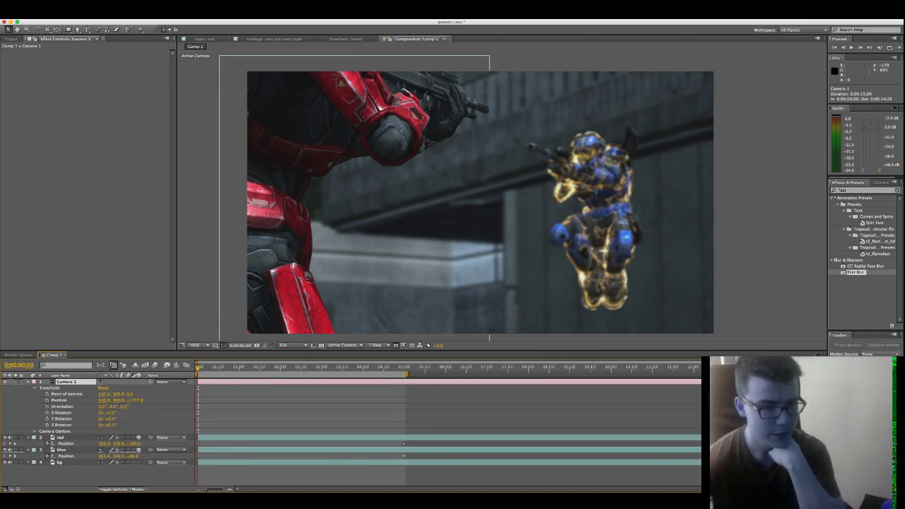
pyautogui.click(48, 30)
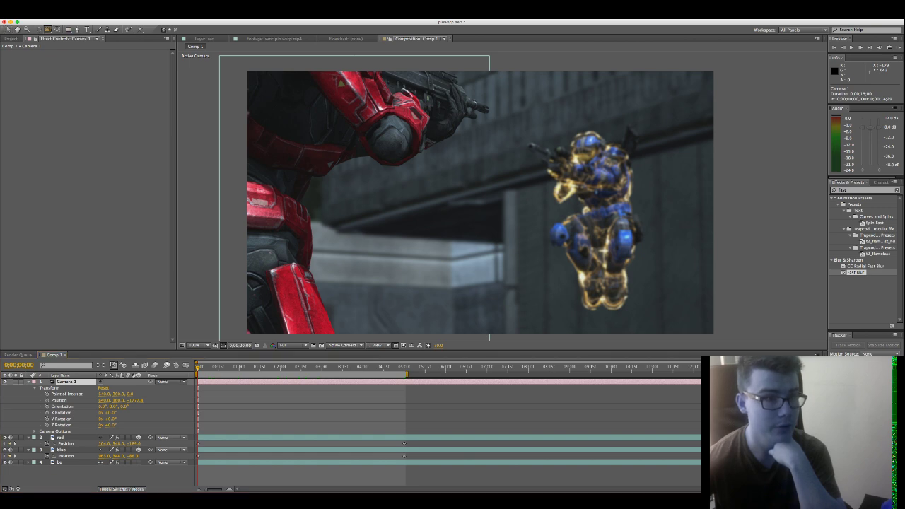
pyautogui.moveTo(441, 190); pyautogui.dragTo(430, 131)
pyautogui.moveTo(430, 204); pyautogui.dragTo(447, 214)
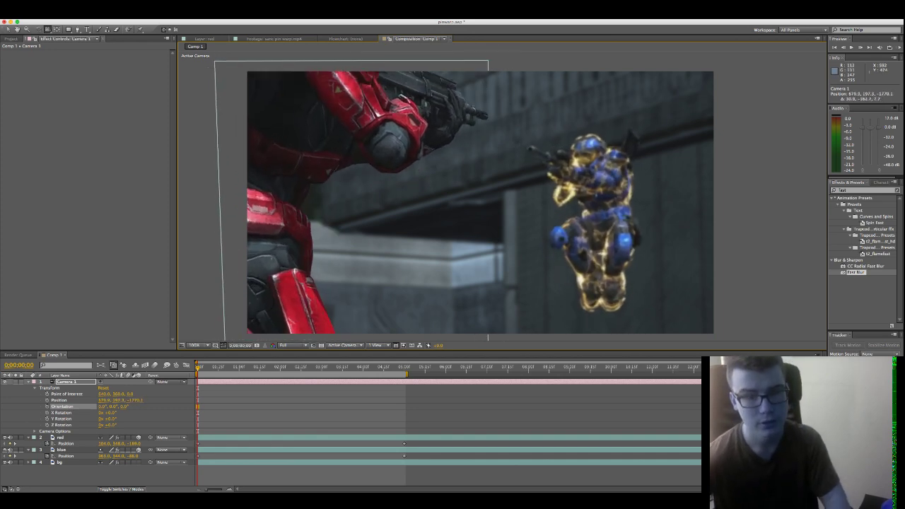
pyautogui.press('super+z')
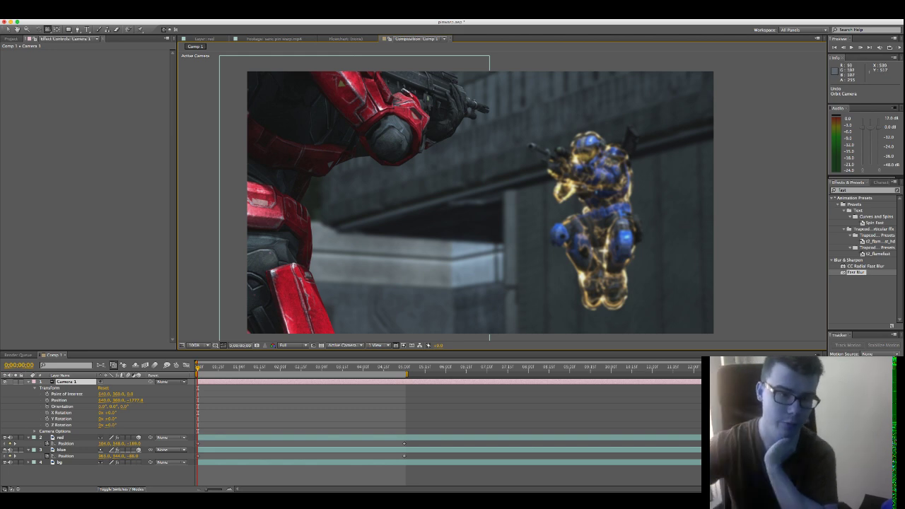
pyautogui.moveTo(440, 261); pyautogui.dragTo(457, 249)
pyautogui.press('super+z')
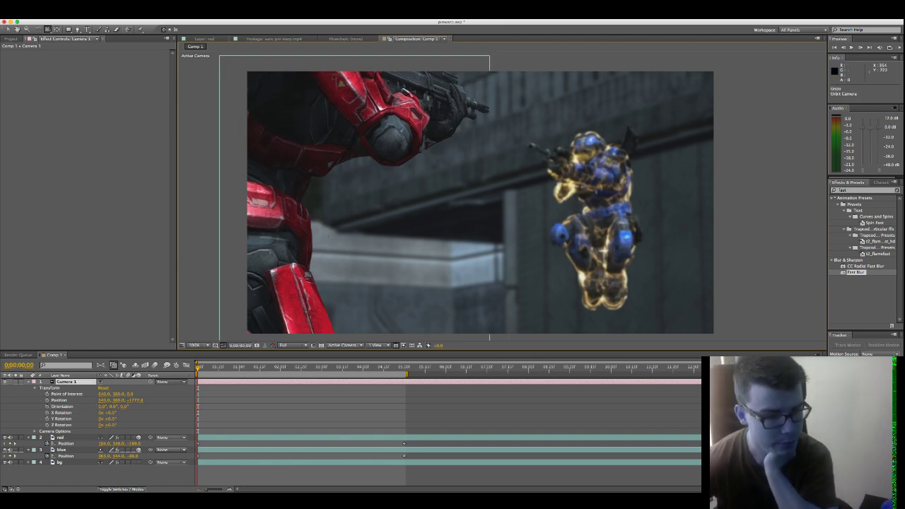
# Step: Enable keyframing at 0 seconds for Camera 1's Point of Interest, Position, Orientation and X, Y and Z Rotation, and orbit the camera slightly
pyautogui.click(48, 406)
pyautogui.click(48, 413)
pyautogui.click(47, 419)
pyautogui.click(47, 425)
pyautogui.click(47, 400)
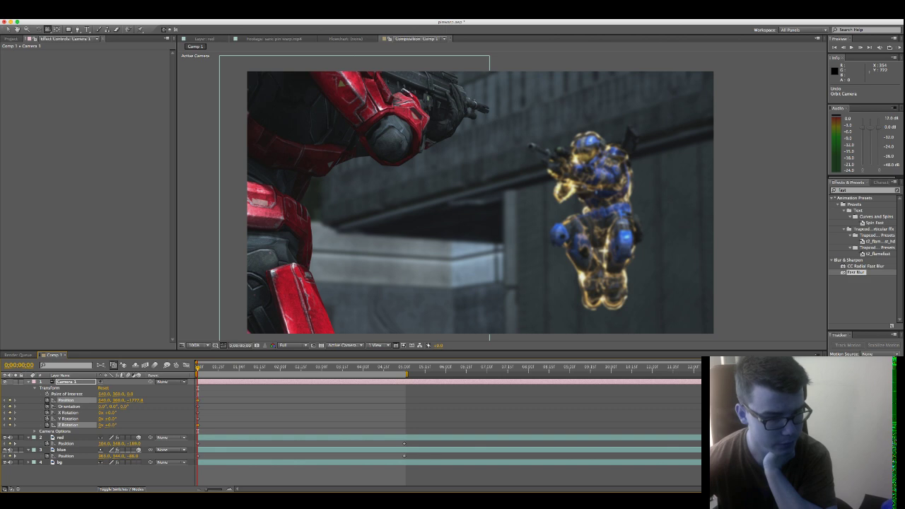
pyautogui.click(47, 394)
pyautogui.moveTo(413, 205); pyautogui.dragTo(395, 208)
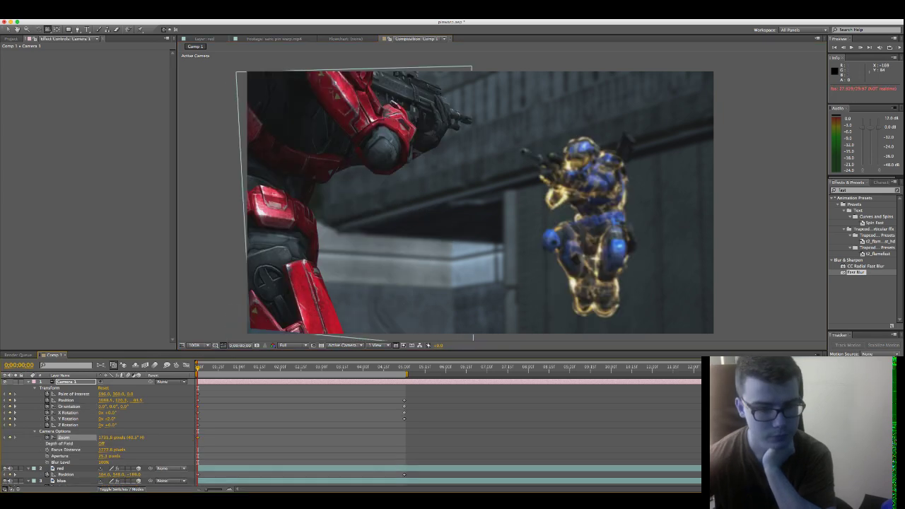
# Step: Make the bg layer 3D and preview the camera move from the start
pyautogui.scroll(-1, 99, 431)
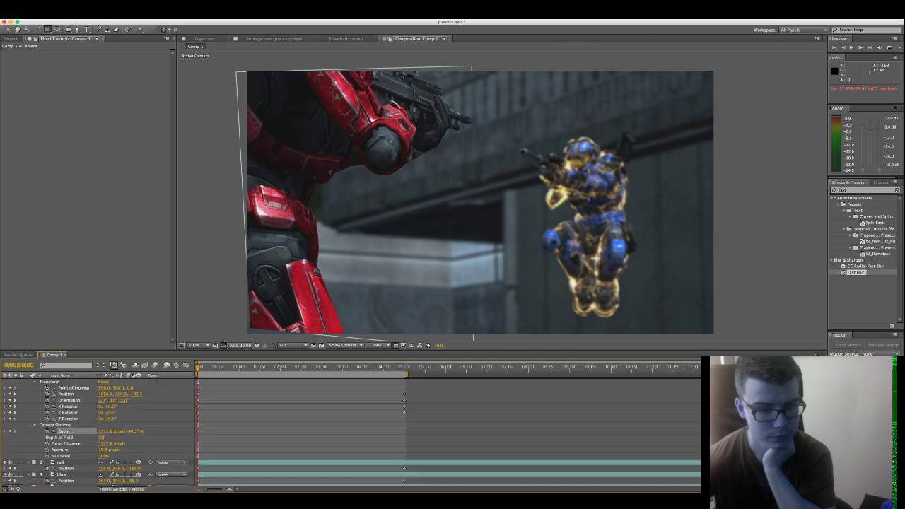
pyautogui.click(139, 484)
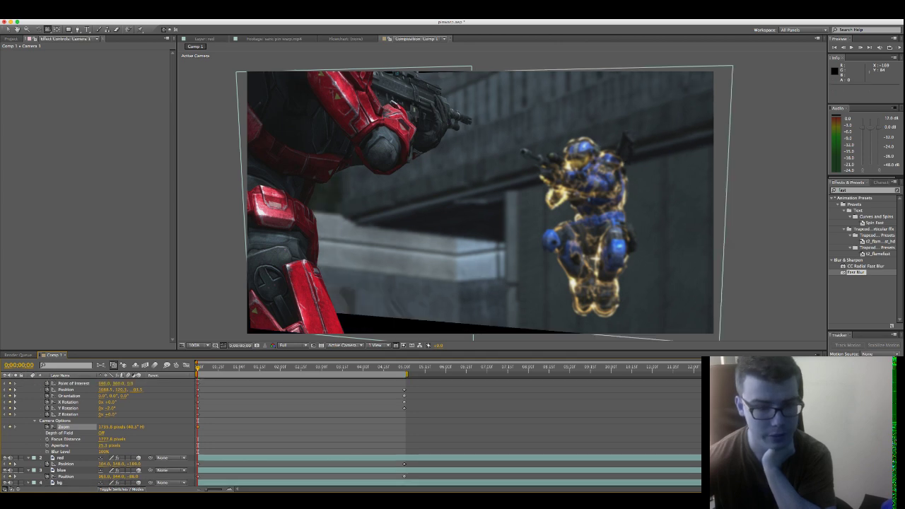
pyautogui.moveTo(198, 368)
pyautogui.mouseDown()
pyautogui.moveTo(309, 368)
pyautogui.moveTo(197, 368)
pyautogui.mouseUp()
pyautogui.press('space')
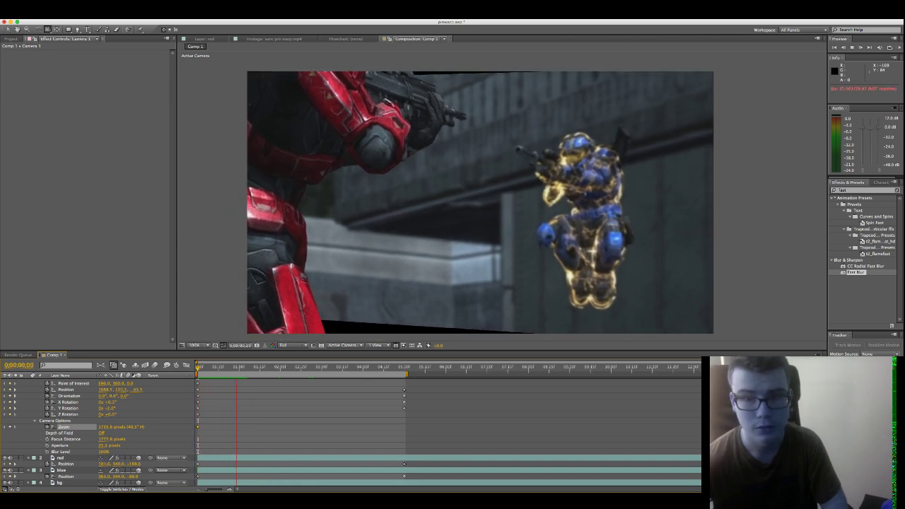
pyautogui.press('space')
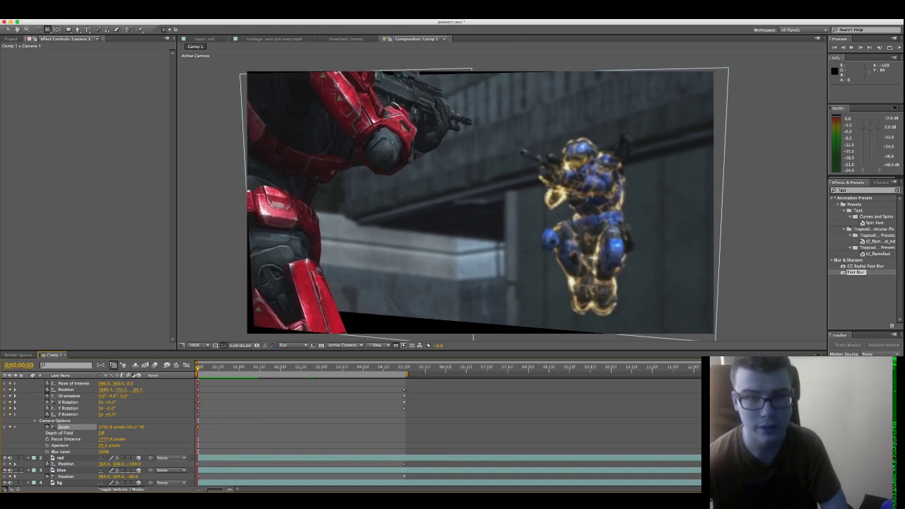
# Step: Keyframe Camera 1's Zoom at about 1753 pixels at 0 seconds; at 5 seconds, raise Zoom and lower the camera's X position
pyautogui.moveTo(112, 428); pyautogui.dragTo(123, 428)
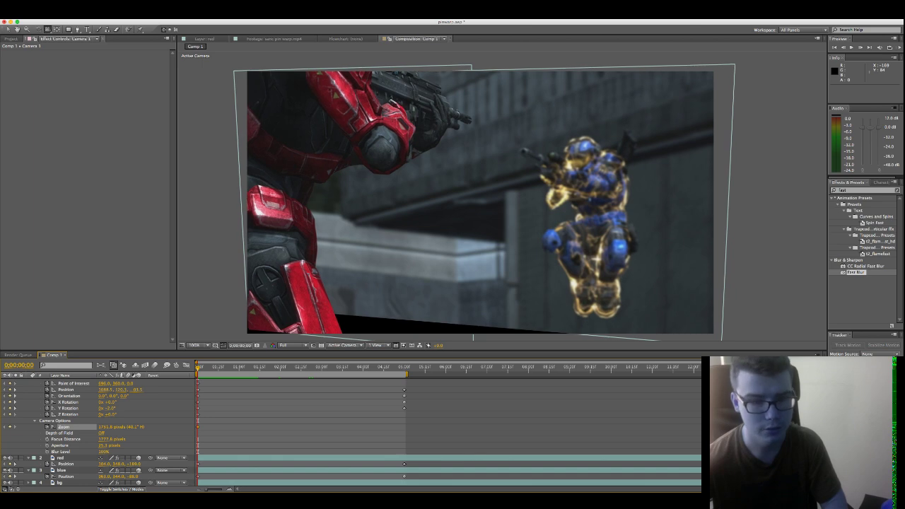
pyautogui.press('k')
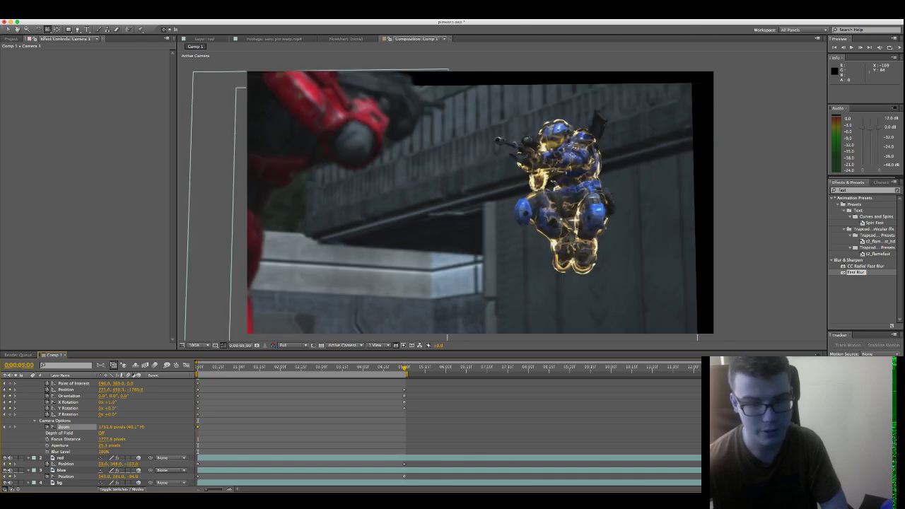
pyautogui.moveTo(111, 427); pyautogui.dragTo(190, 427)
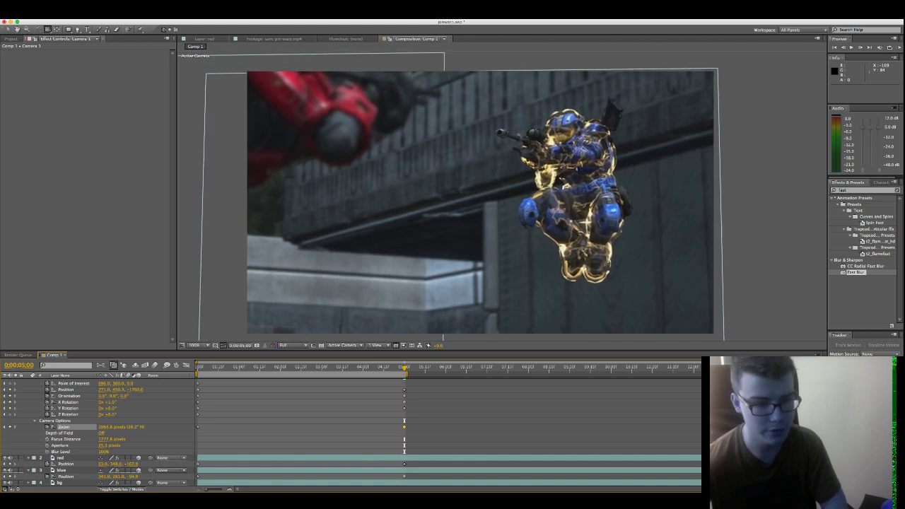
pyautogui.moveTo(104, 390); pyautogui.dragTo(66, 390)
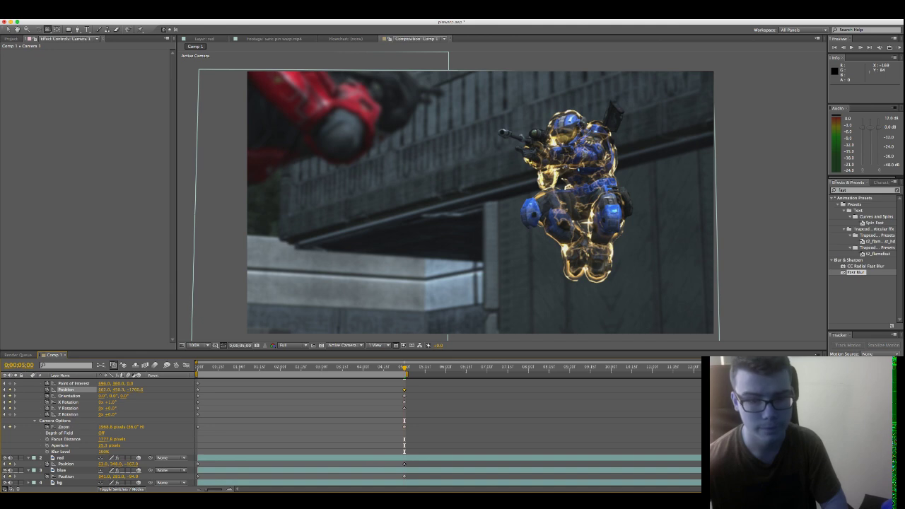
# Step: Preview the camera animation and check the frames around 5 seconds
pyautogui.press('space')
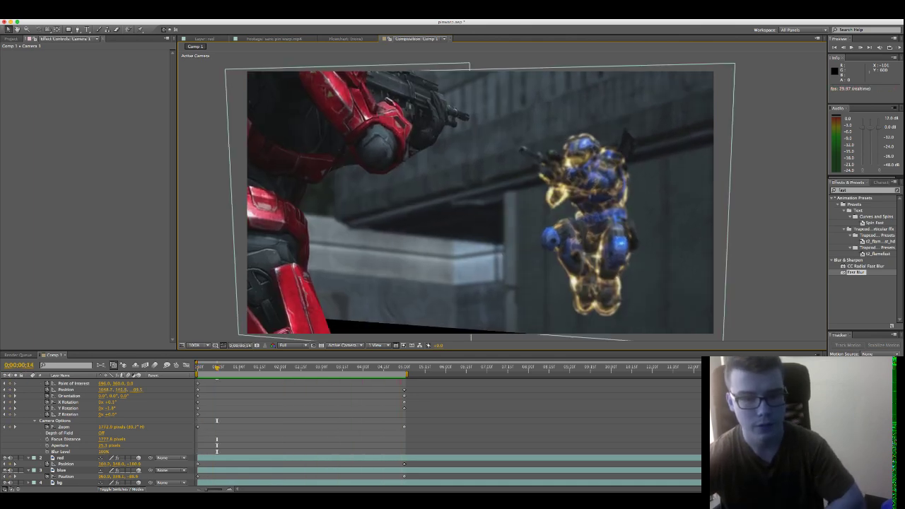
pyautogui.press('space')
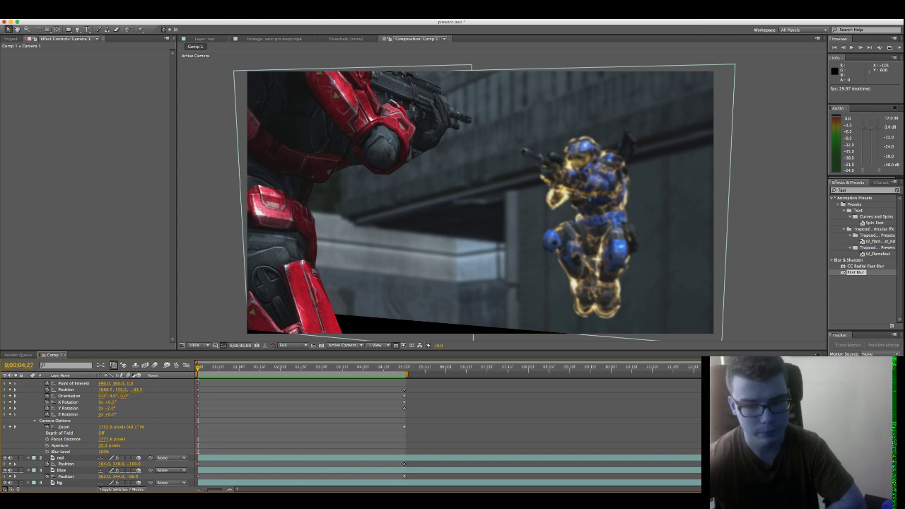
pyautogui.moveTo(400, 368); pyautogui.dragTo(406, 367)
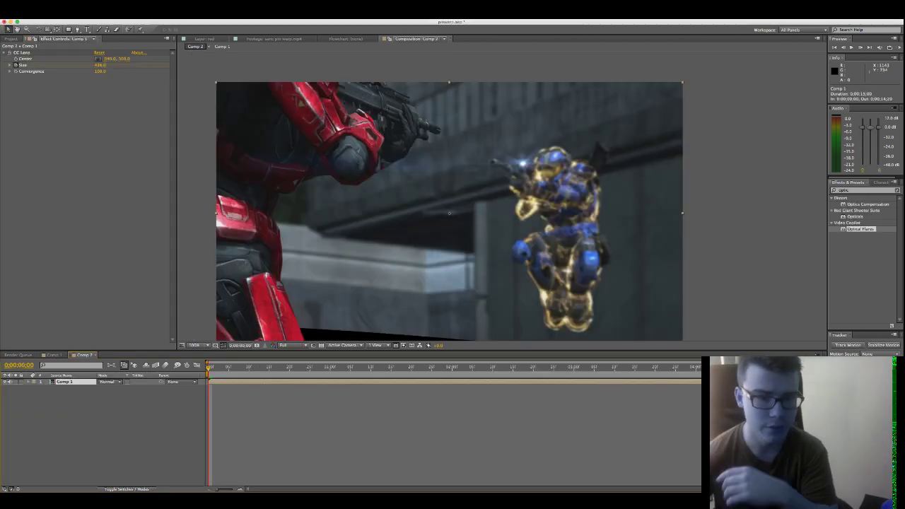
# Step: Preview Comp 2 and scale its Comp 1 layer to 105%
pyautogui.moveTo(208, 367); pyautogui.dragTo(327, 367)
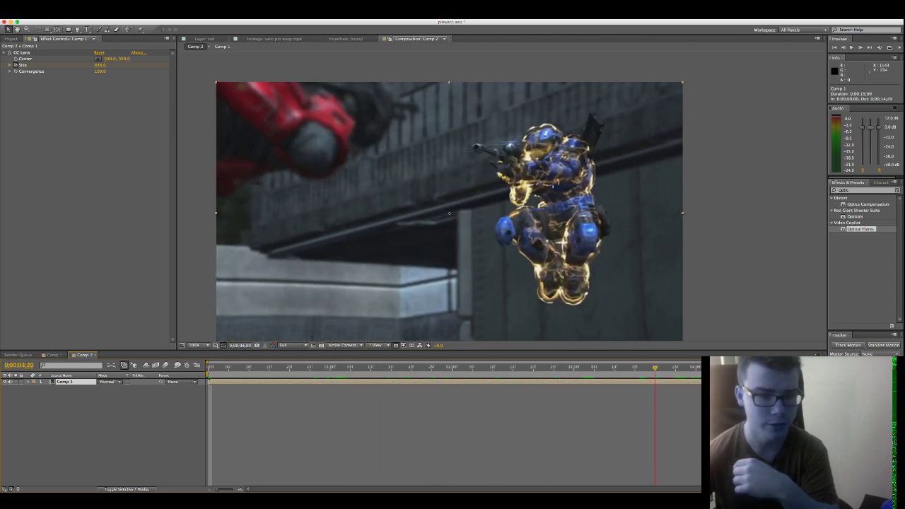
pyautogui.press('s')
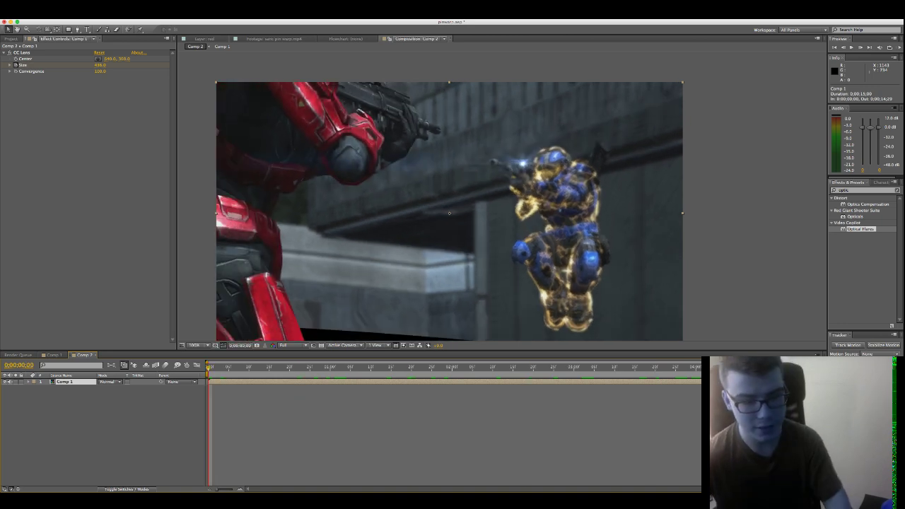
pyautogui.scroll(-1, 401, 276)
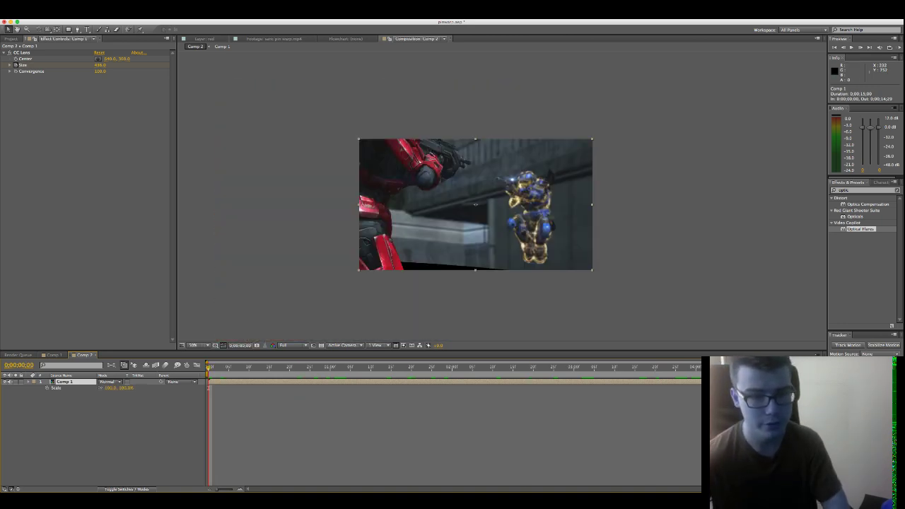
pyautogui.moveTo(109, 388); pyautogui.dragTo(111, 387)
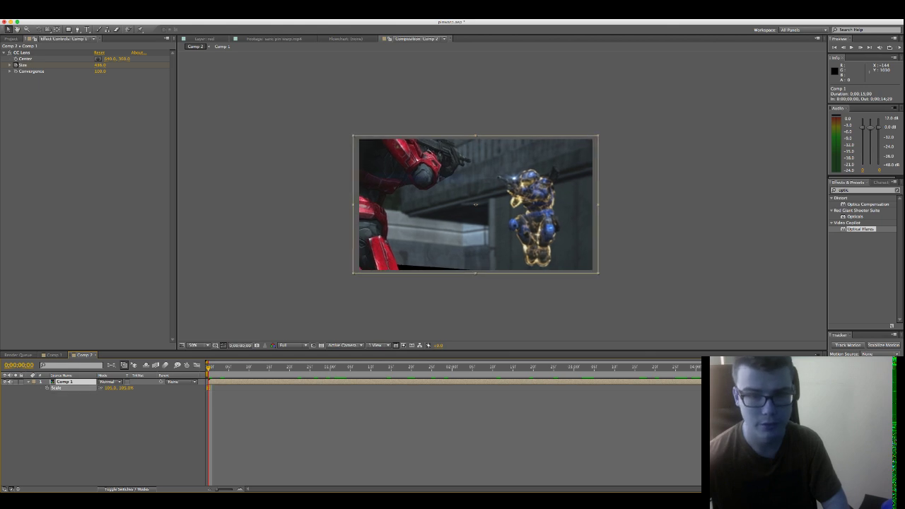
pyautogui.press('.')
pyautogui.press('.')
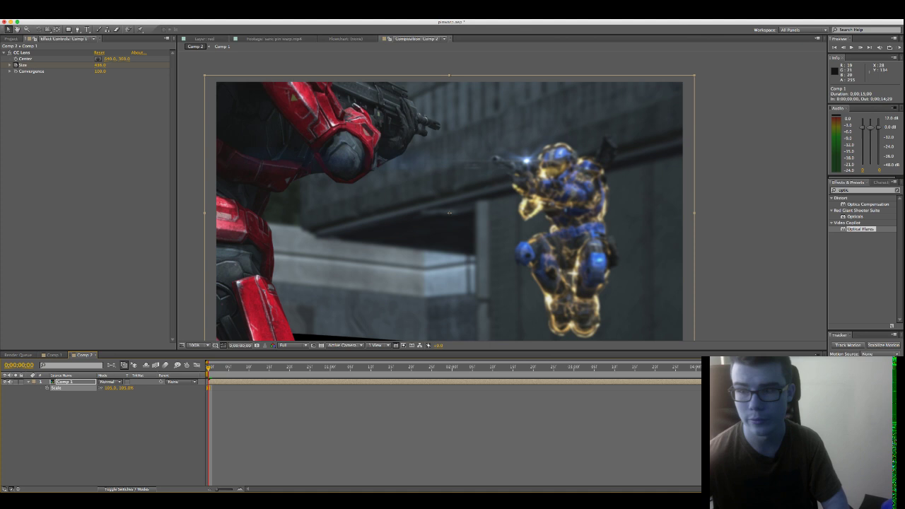
# Step: Find the Wiggle - position preset and apply it to the Comp 1 layer
pyautogui.click(898, 190)
pyautogui.click(864, 190)
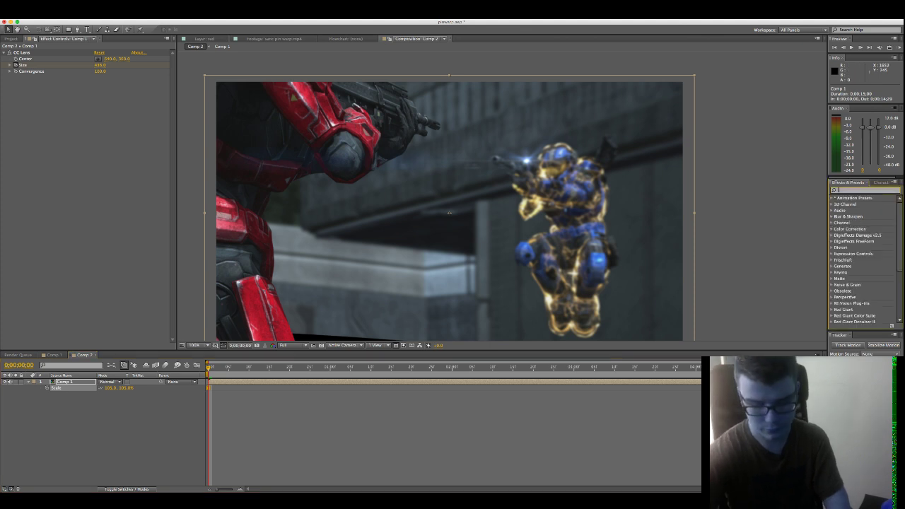
pyautogui.write('wiggl')
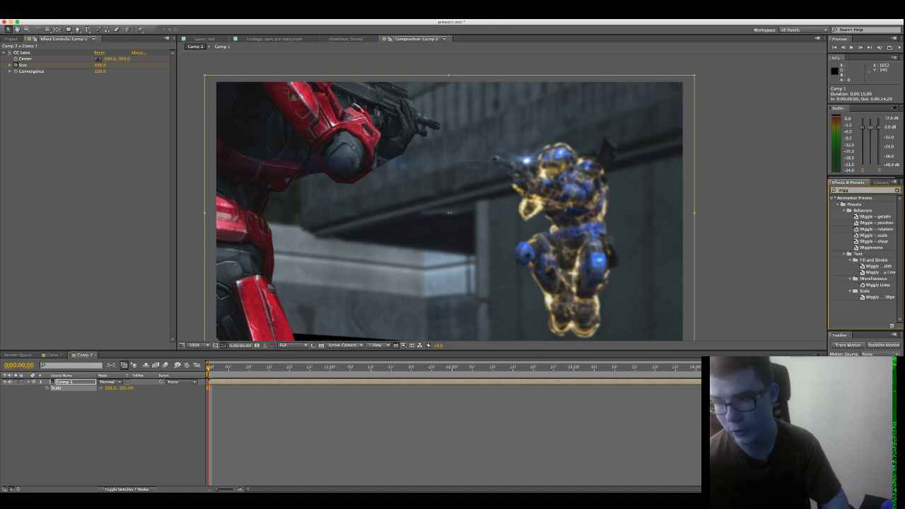
pyautogui.moveTo(876, 223); pyautogui.dragTo(65, 382)
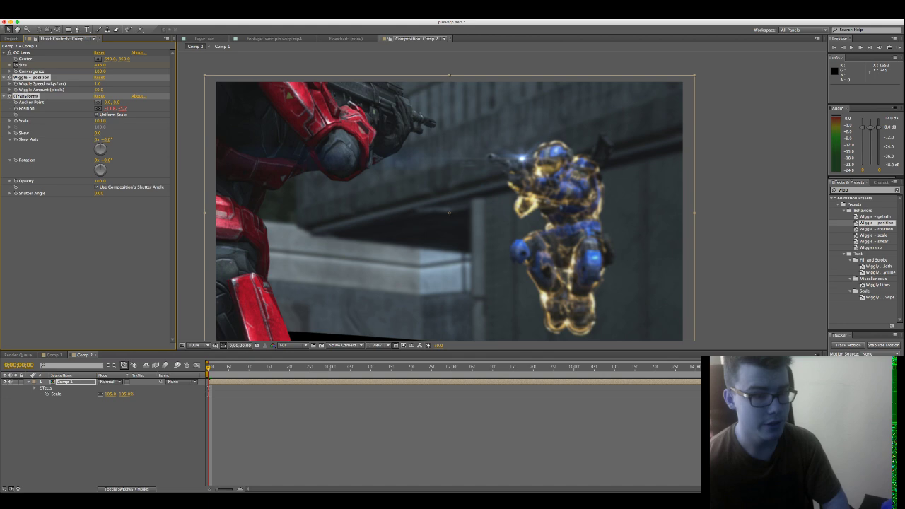
# Step: Set the Wiggle Amount to 14 pixels and the Wiggle Speed to 1, and render a preview
pyautogui.click(99, 90)
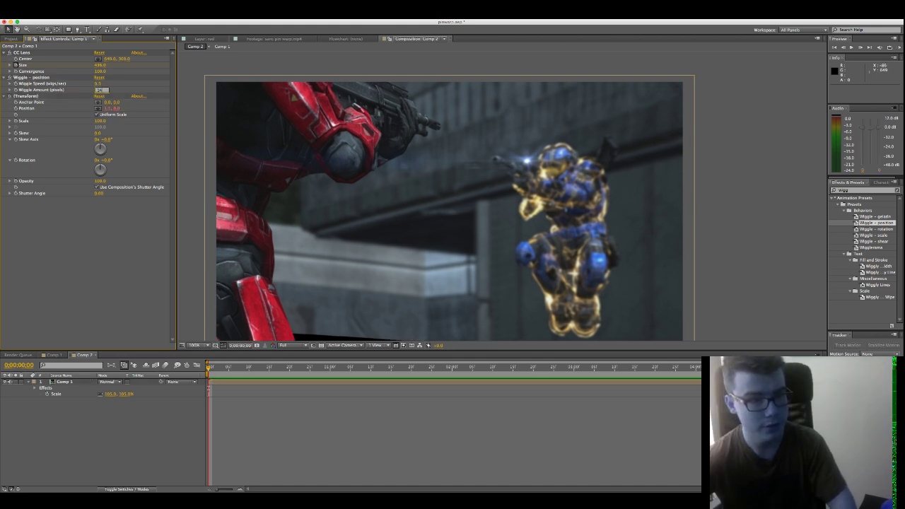
pyautogui.click(100, 83)
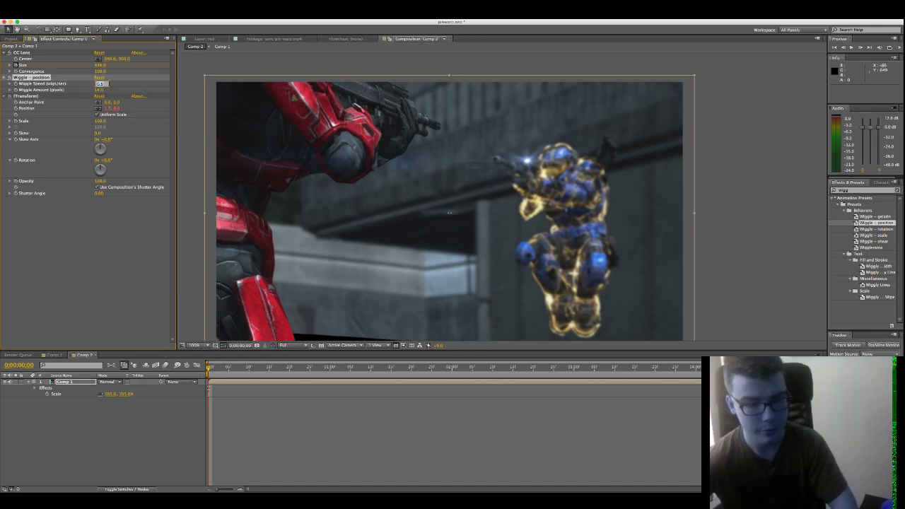
pyautogui.write('1')
pyautogui.click(134, 438)
pyautogui.press('KP_0')
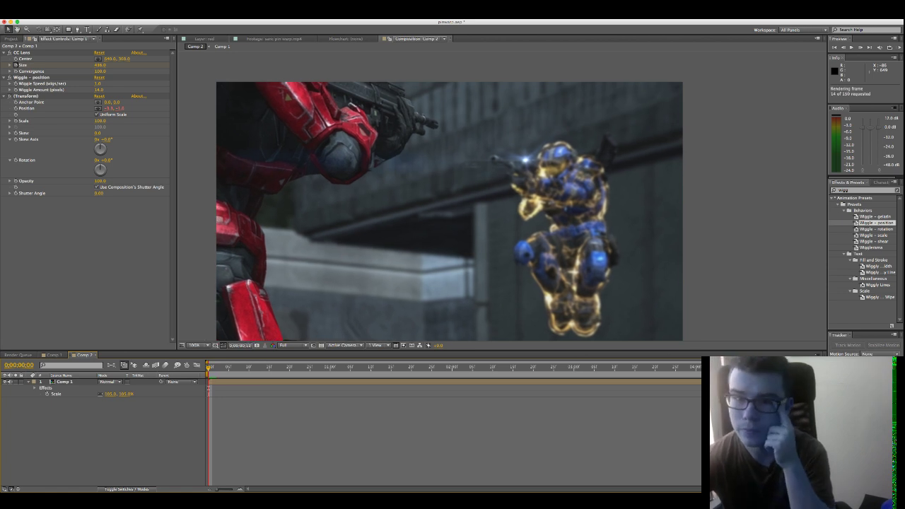